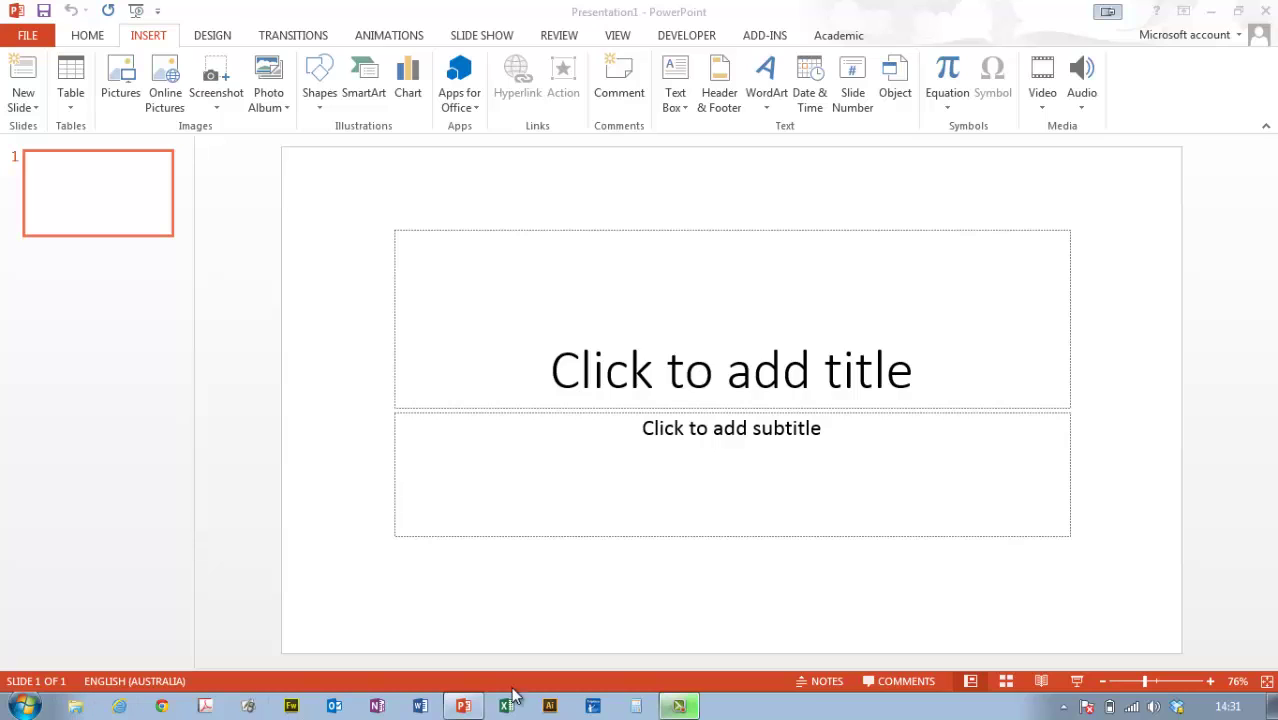
# - Open the recent Word document 'The Owl and the Pussycat' from the Word taskbar icon
pyautogui.rightClick(422, 705)
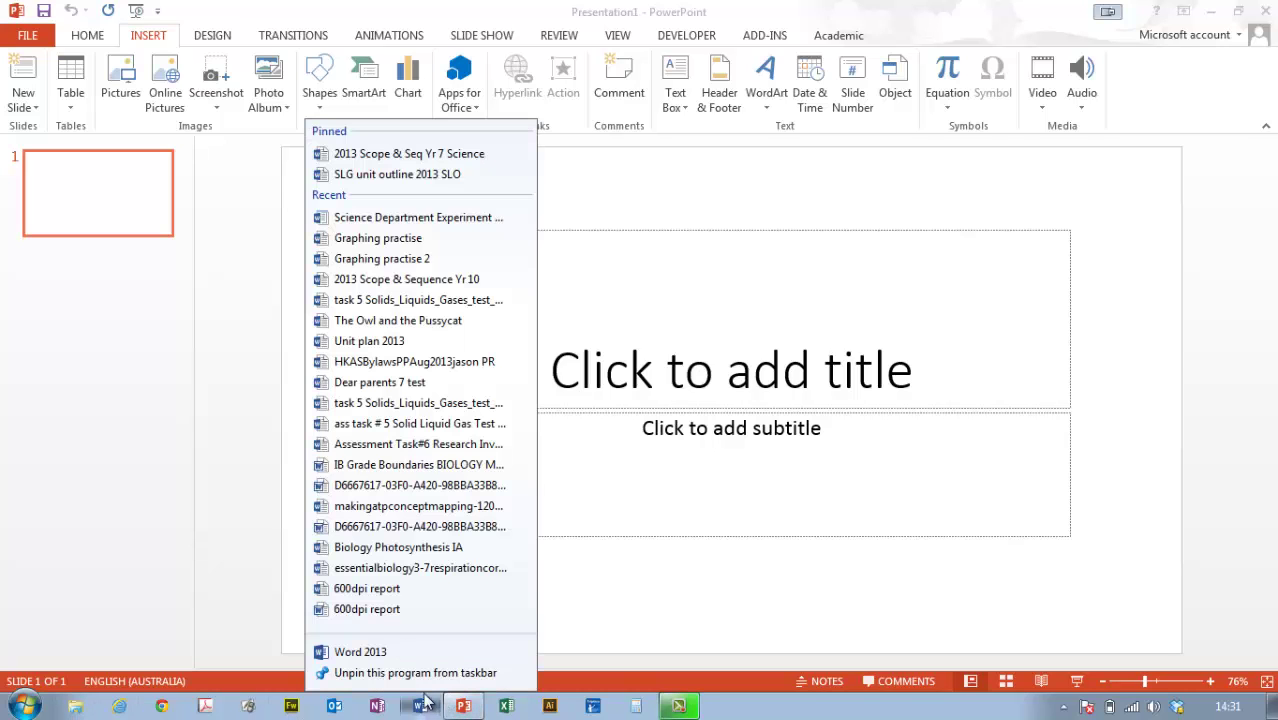
pyautogui.click(425, 321)
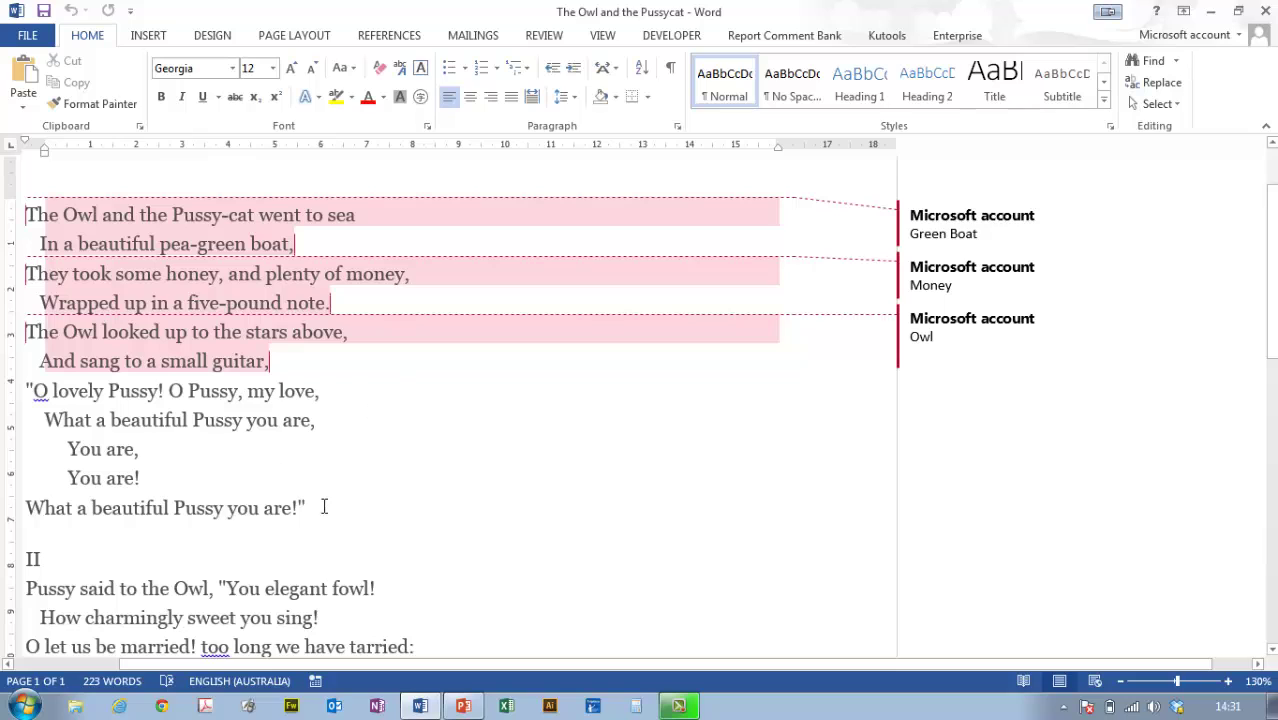
# - Add the comment 'Pretty cat' to the stanza from 'O lovely Pussy' to 'You are!'
pyautogui.moveTo(318, 507); pyautogui.dragTo(30, 395)
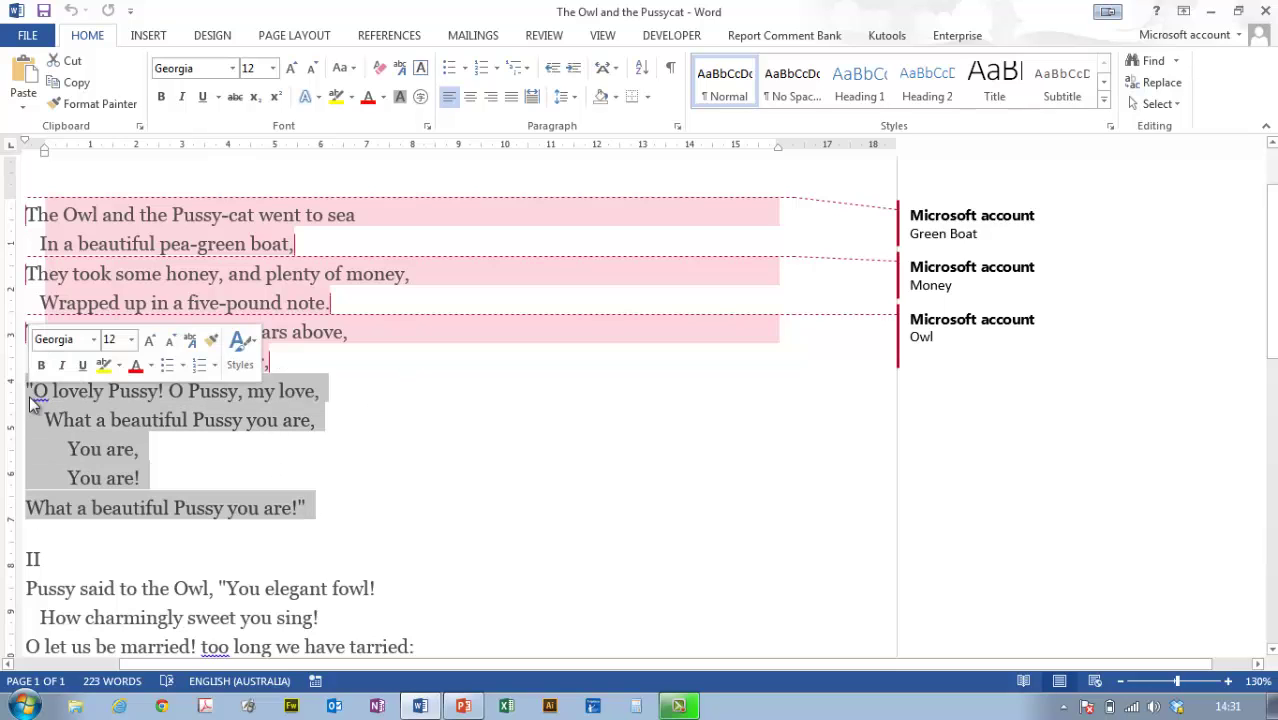
pyautogui.click(544, 36)
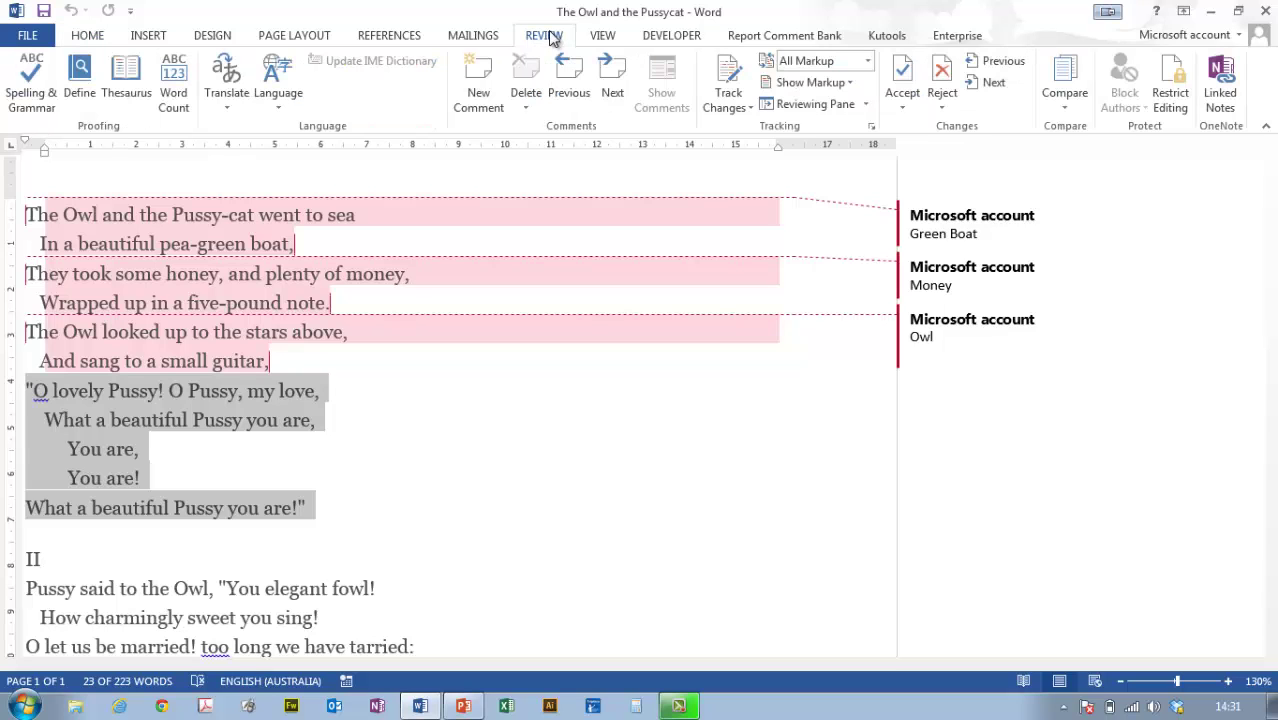
pyautogui.click(465, 75)
pyautogui.write('Pretty cat')
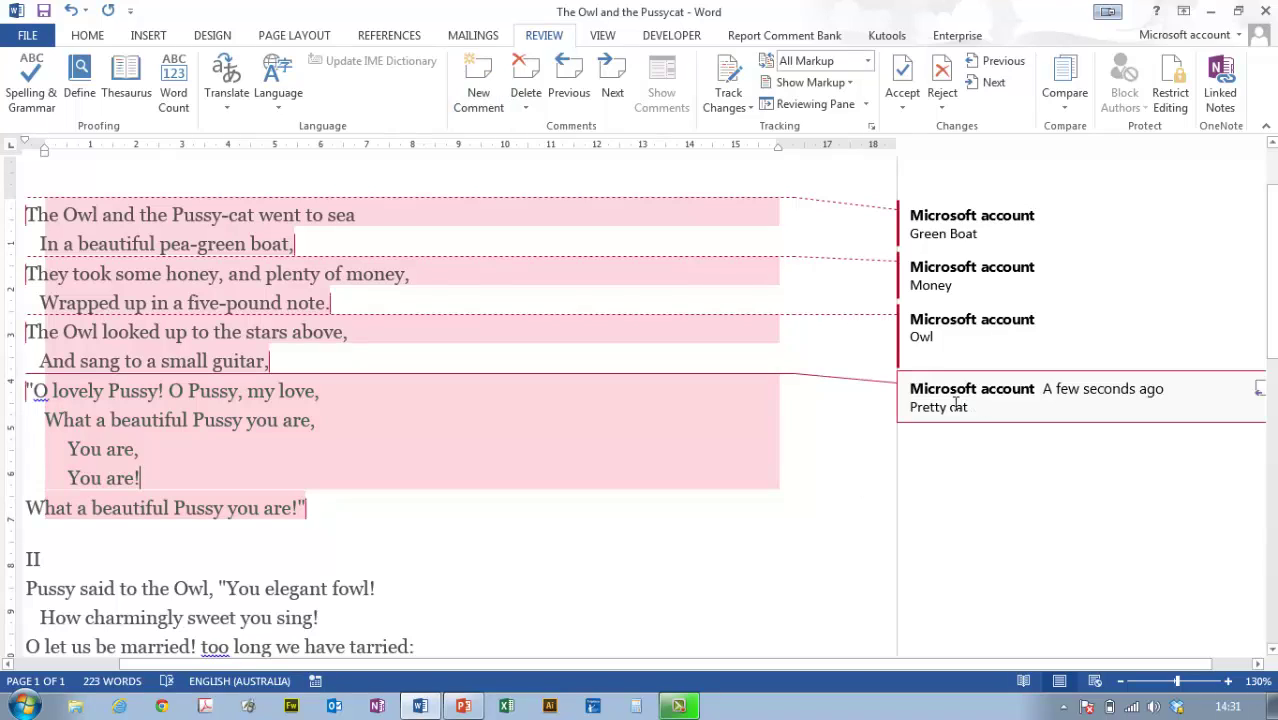
pyautogui.press('Escape')
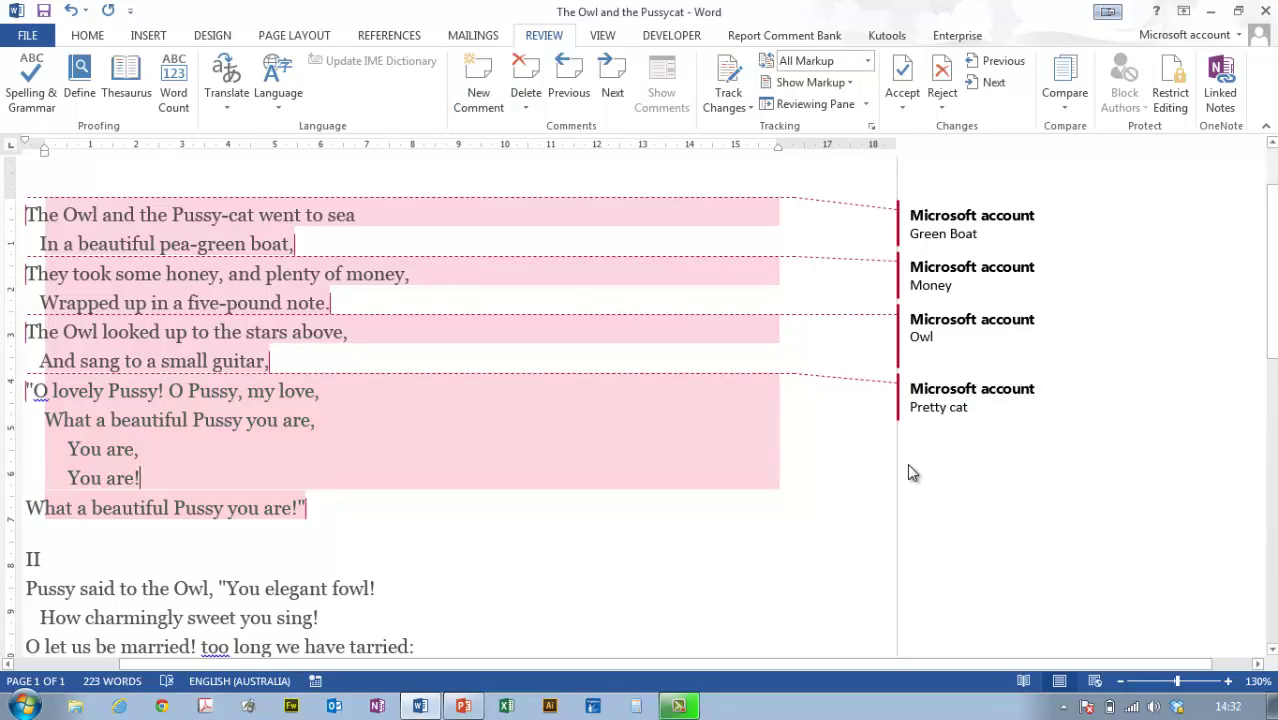
pyautogui.scroll(-1, 910, 465)
pyautogui.scroll(2, 910, 470)
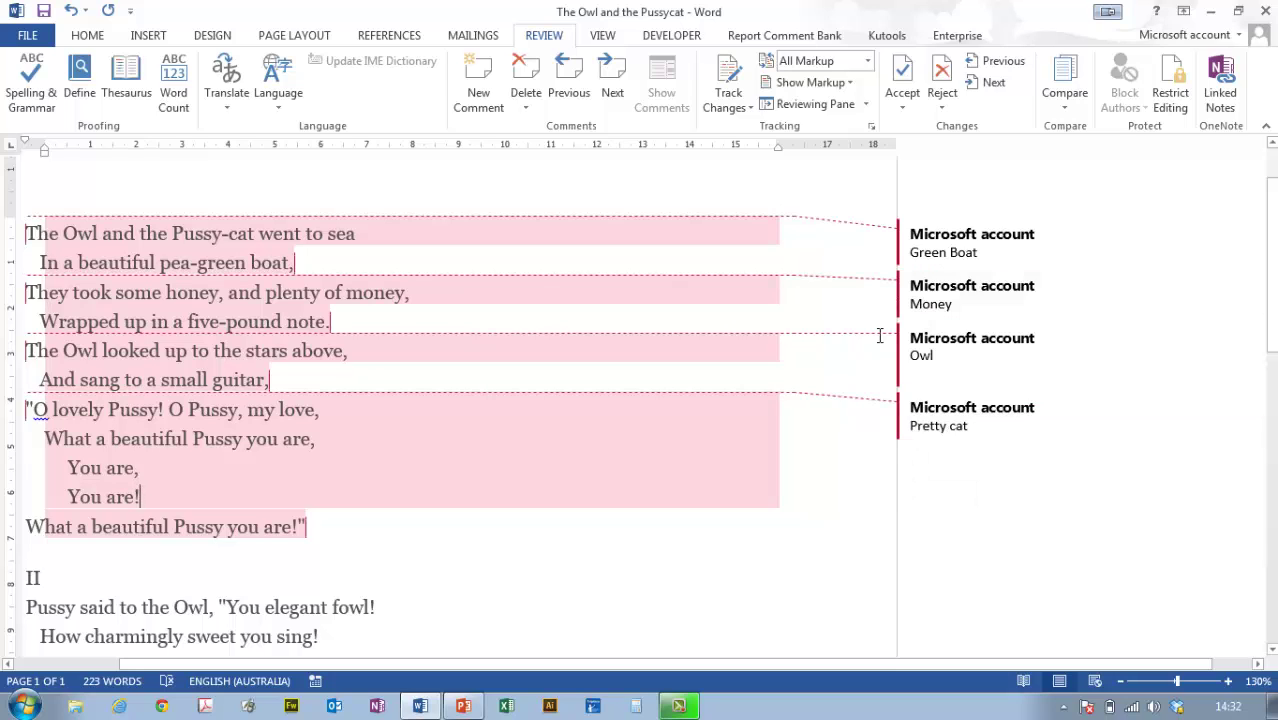
pyautogui.click(77, 707)
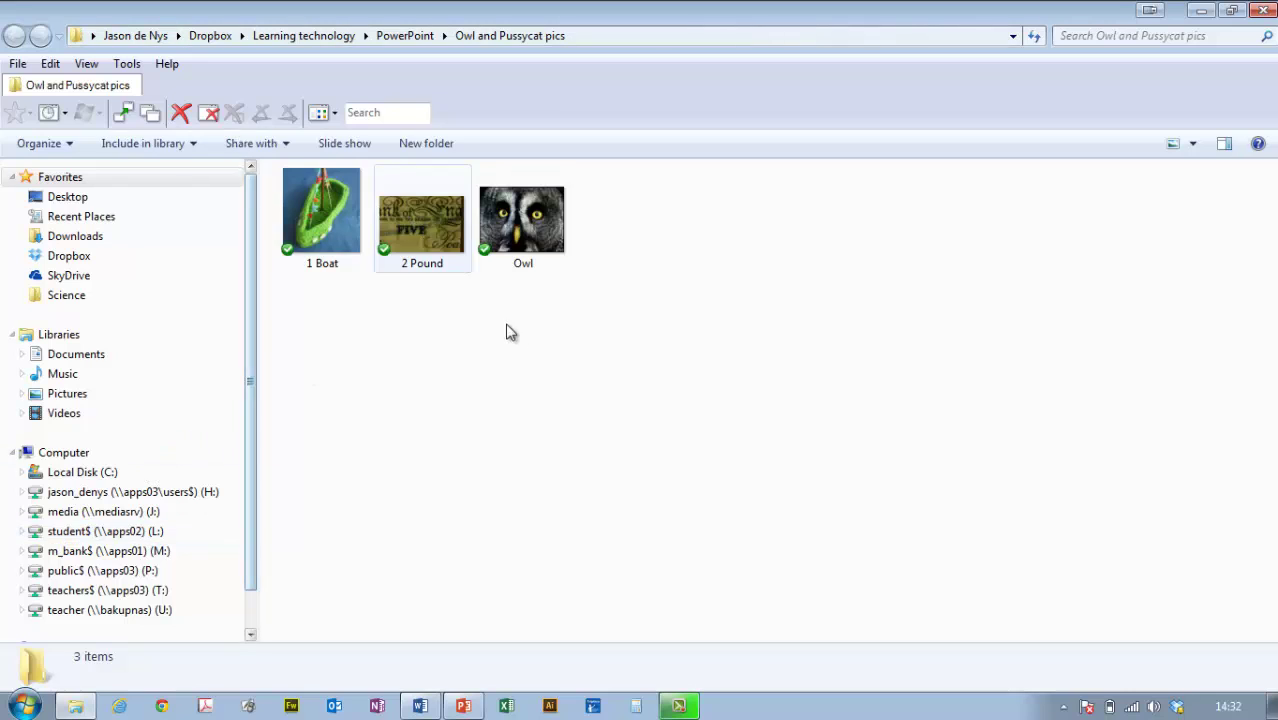
# - Rename the Owl picture to '3 Owl'
pyautogui.rightClick(514, 240)
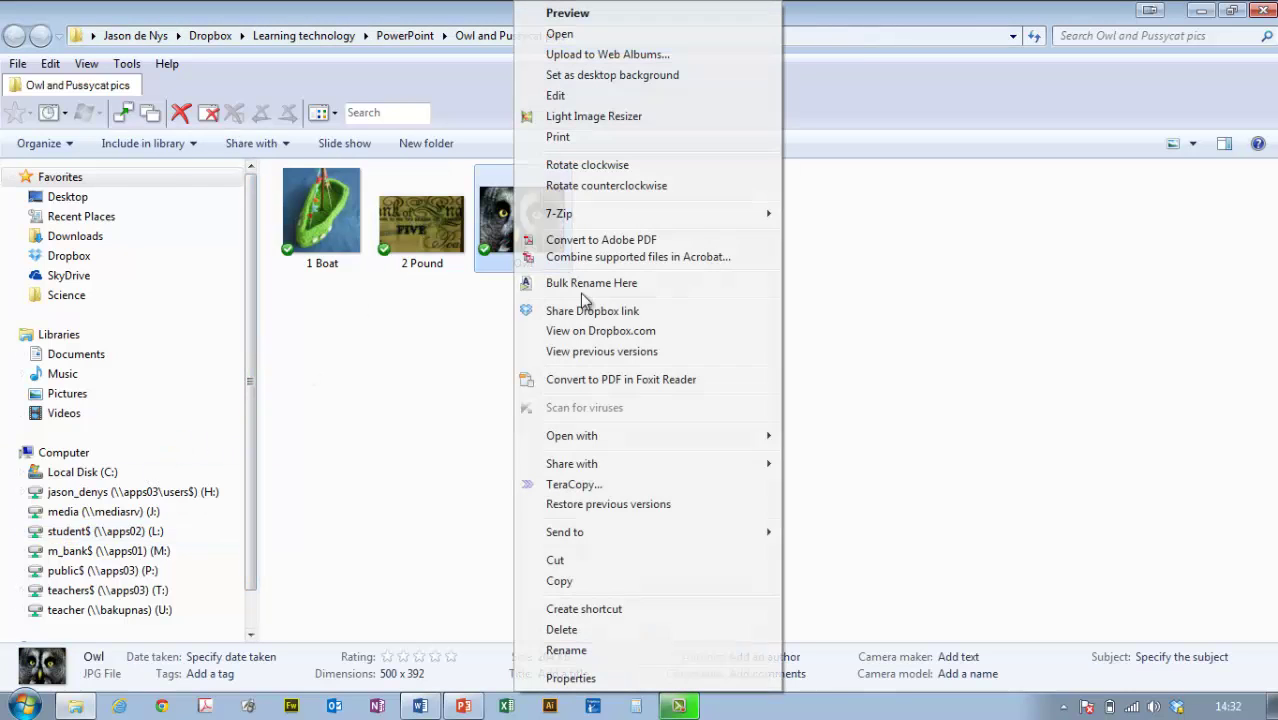
pyautogui.click(563, 650)
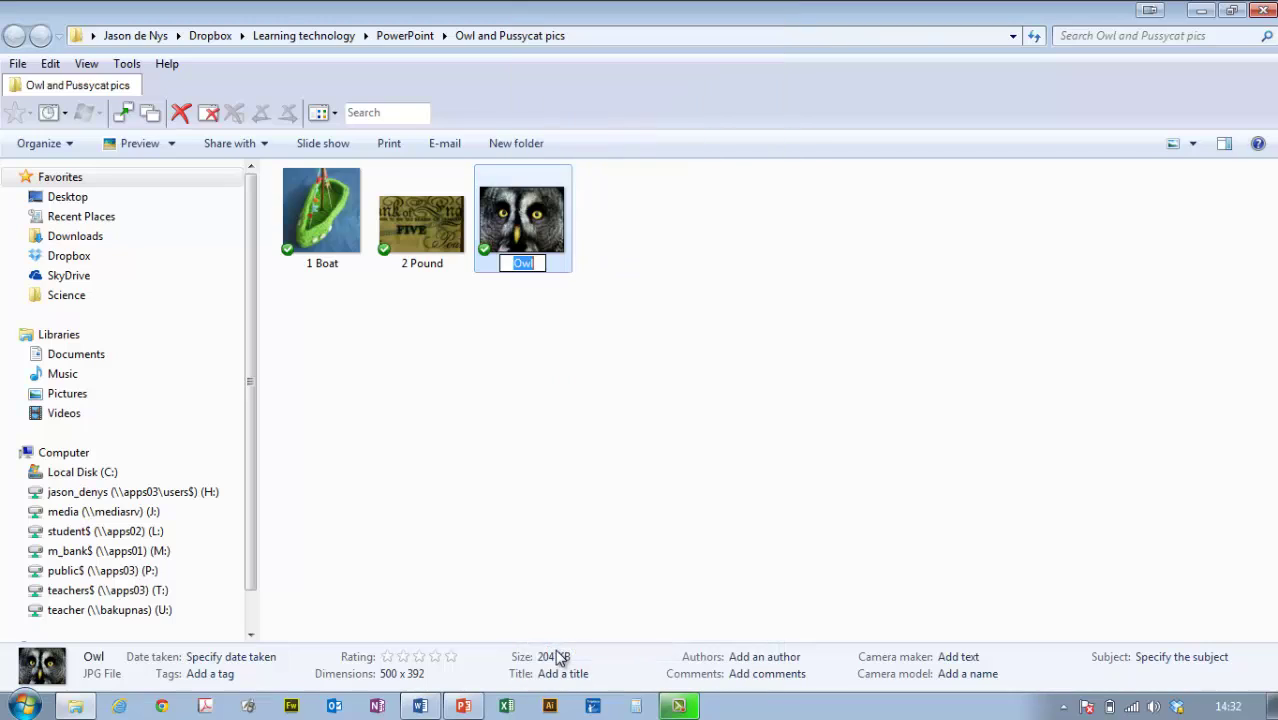
pyautogui.click(512, 263)
pyautogui.write('3')
pyautogui.click(571, 340)
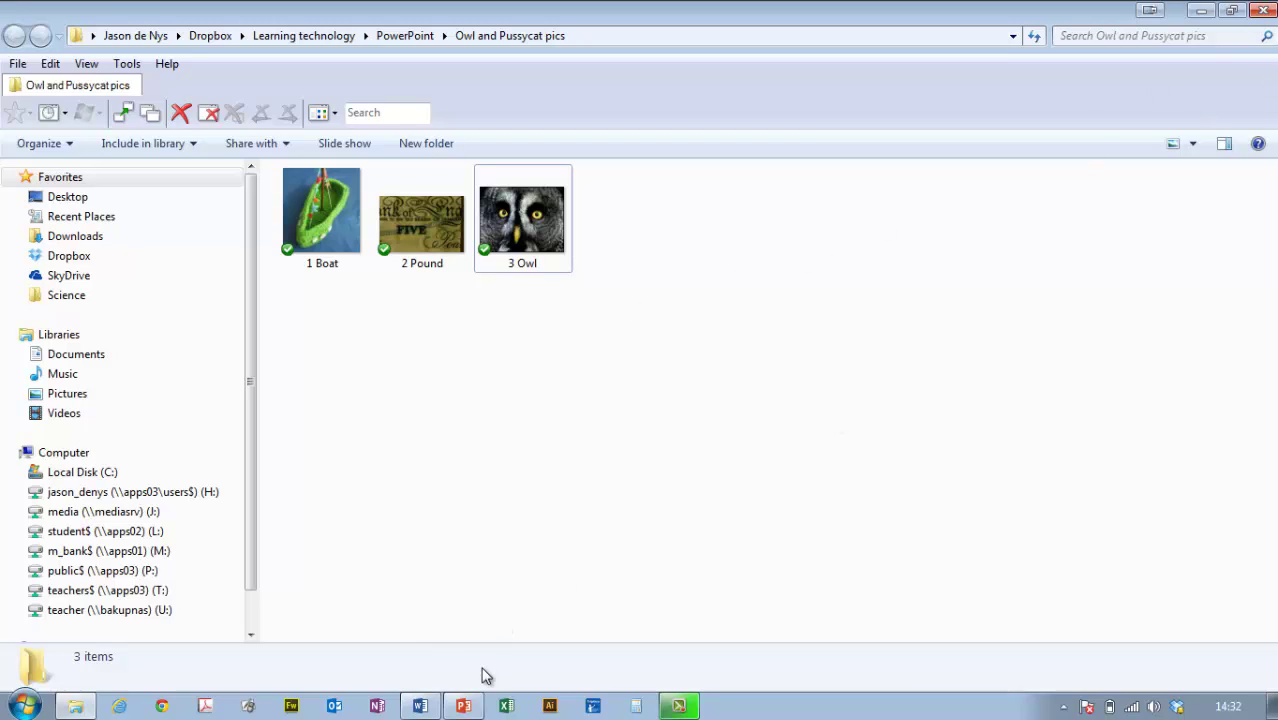
pyautogui.moveTo(470, 708)
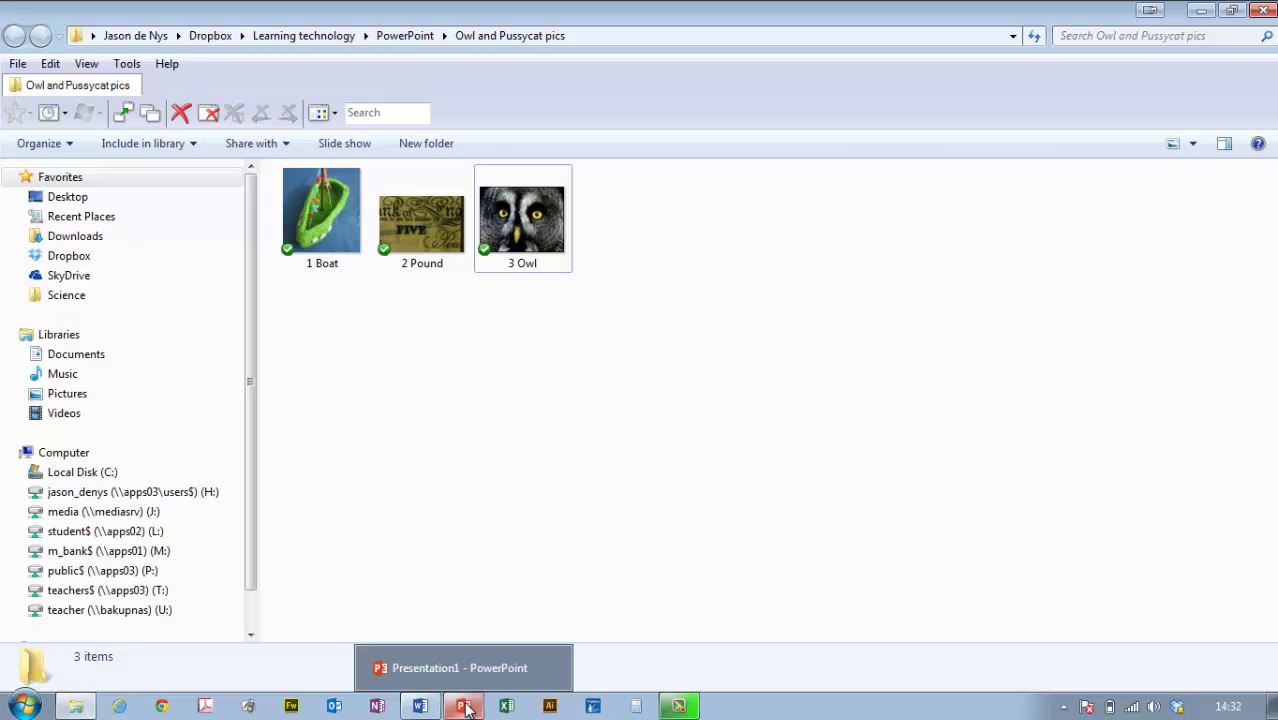
# - Start a new photo album with all three pictures from the Owl and Pussycat pics folder
pyautogui.click(470, 708)
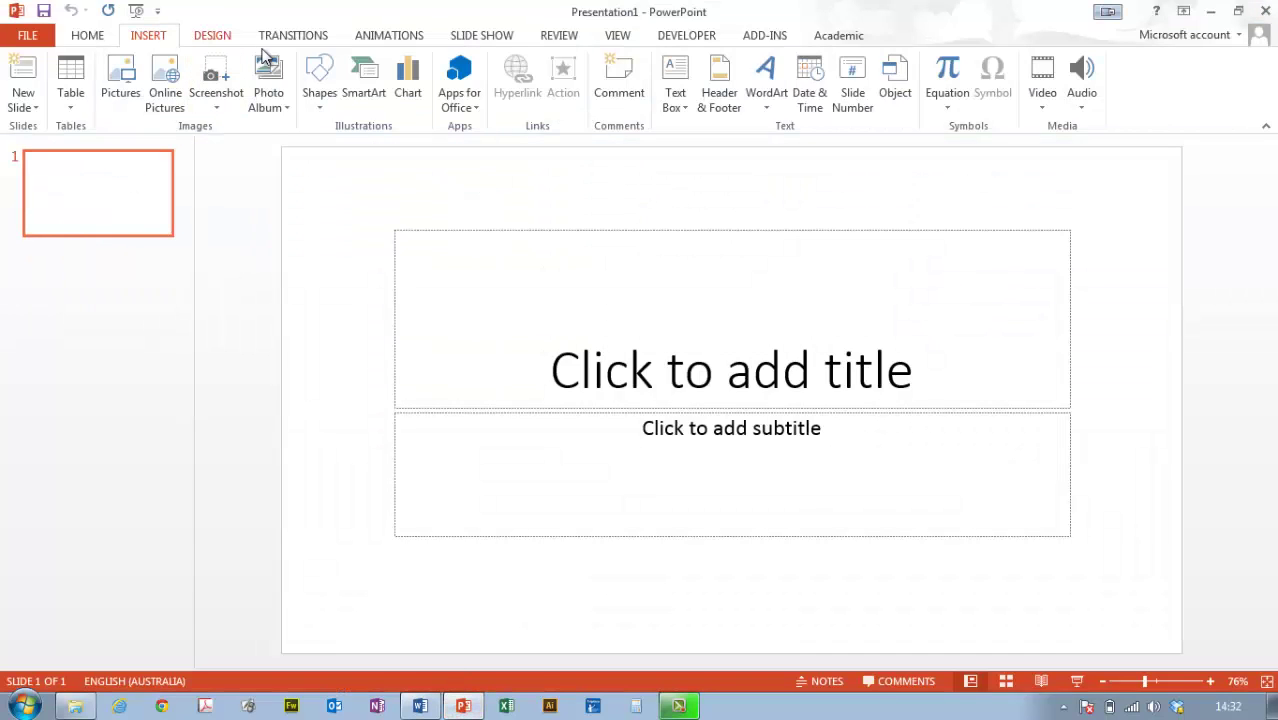
pyautogui.click(275, 105)
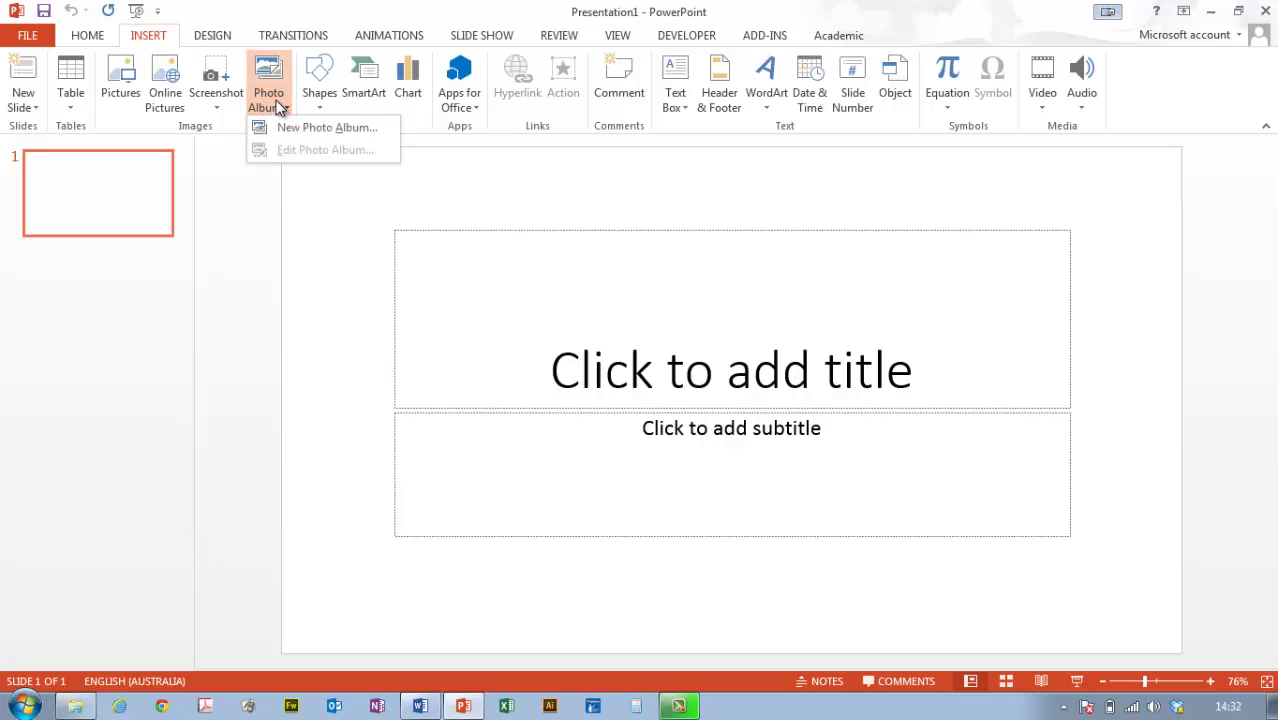
pyautogui.click(299, 126)
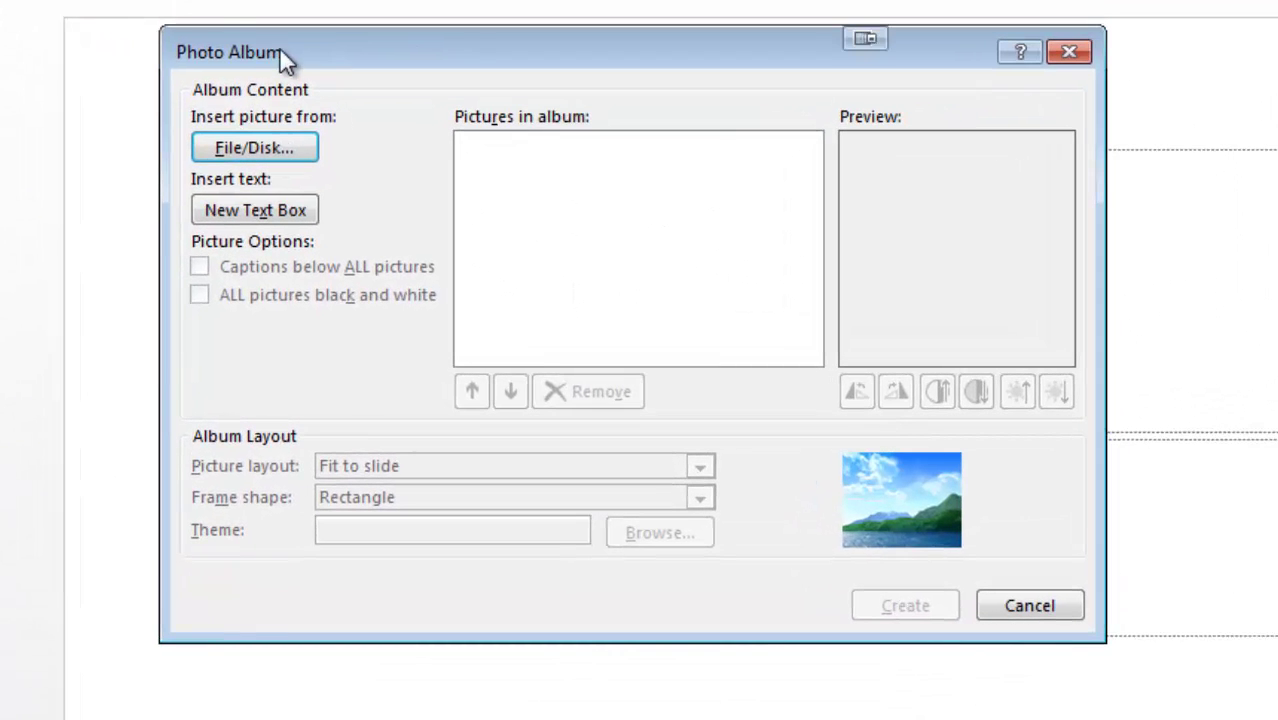
pyautogui.click(287, 147)
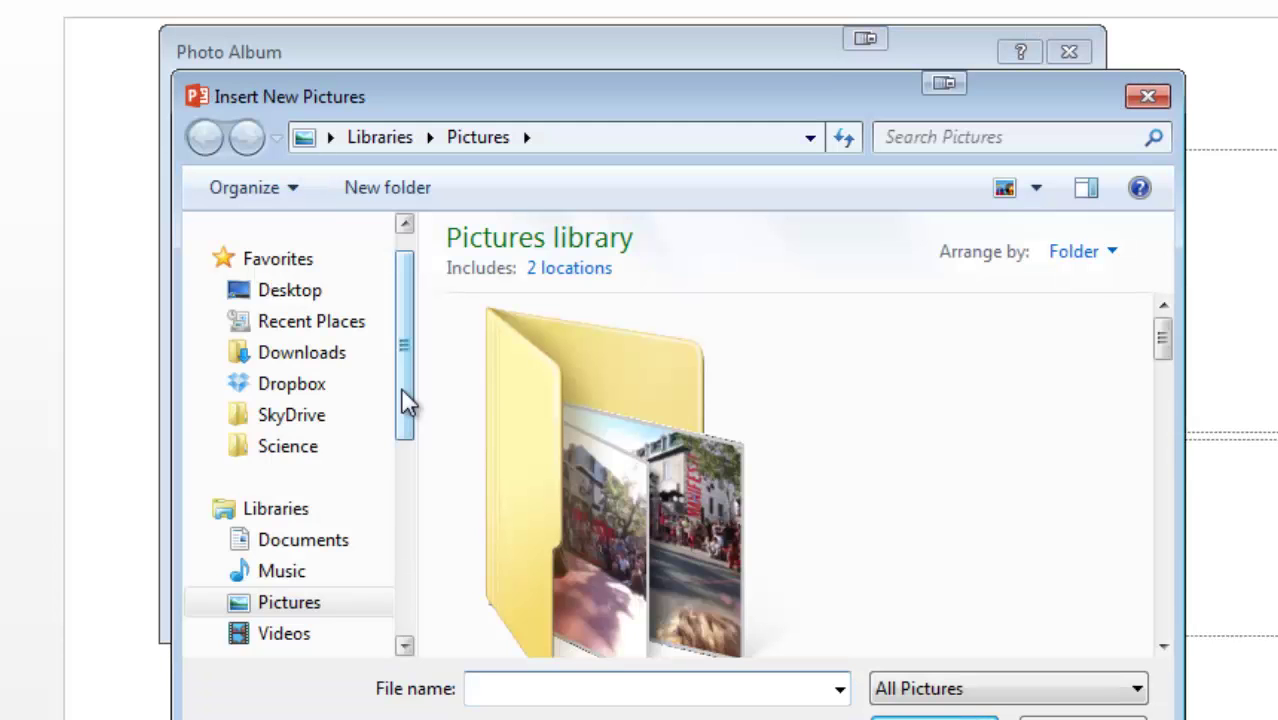
pyautogui.doubleClick(553, 283)
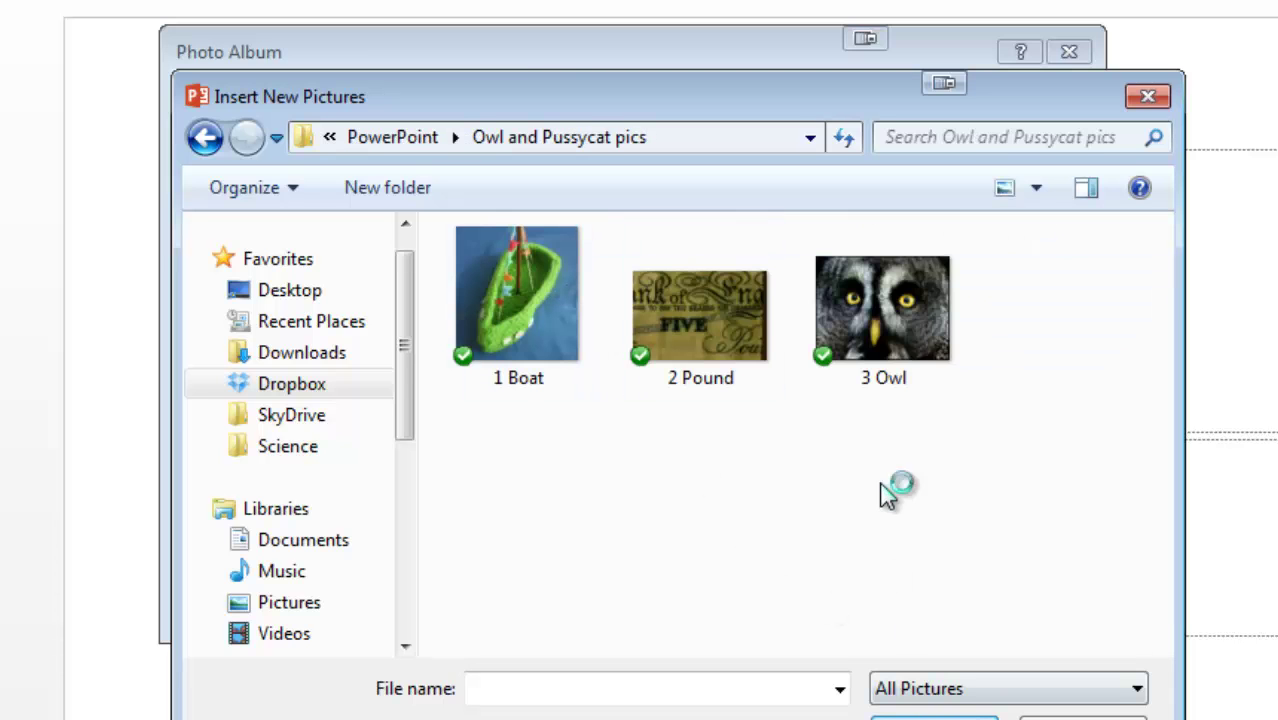
pyautogui.hotkey('ctrl', 'a')
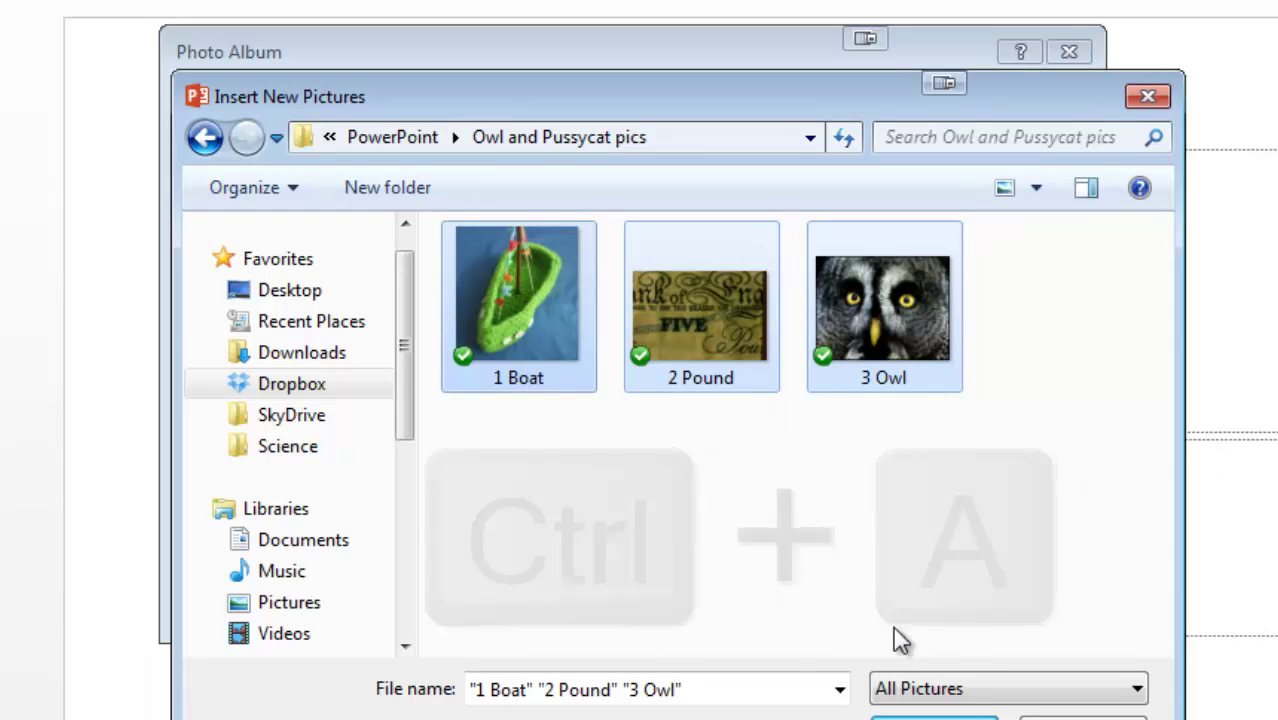
pyautogui.press('Return')
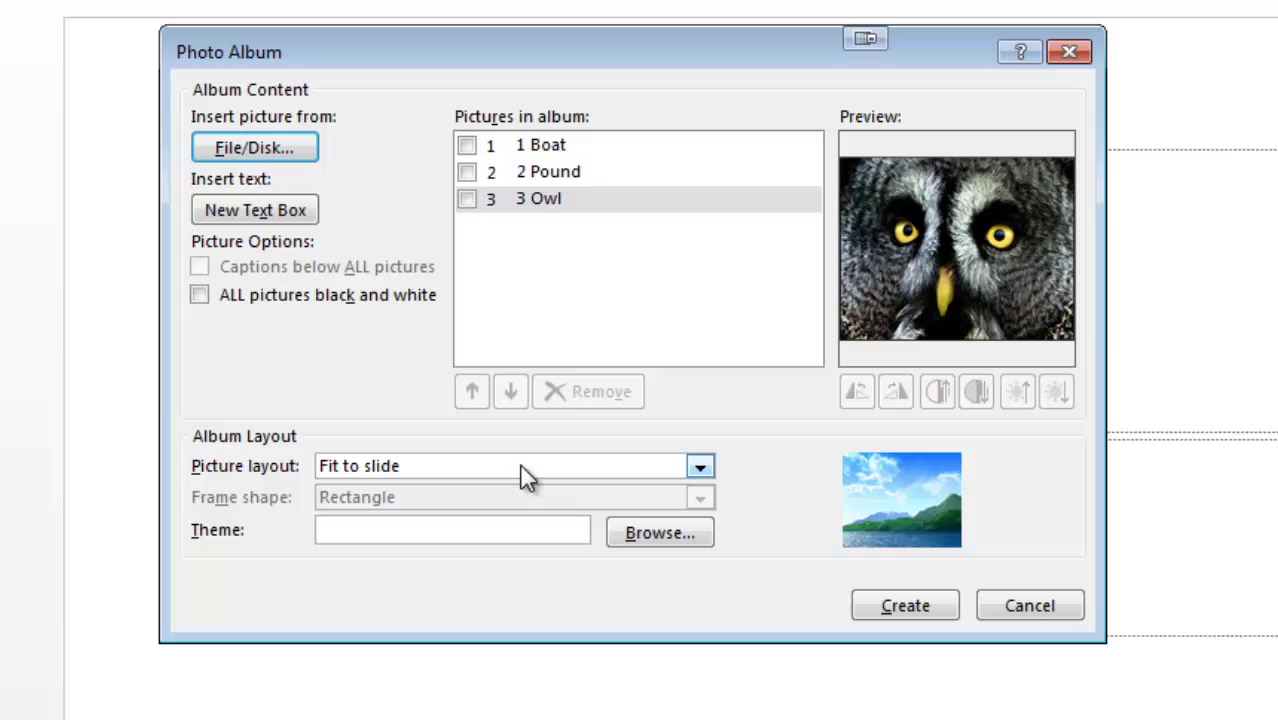
# - Create the album with one picture per slide and Rounded Rectangle frames
pyautogui.click(700, 467)
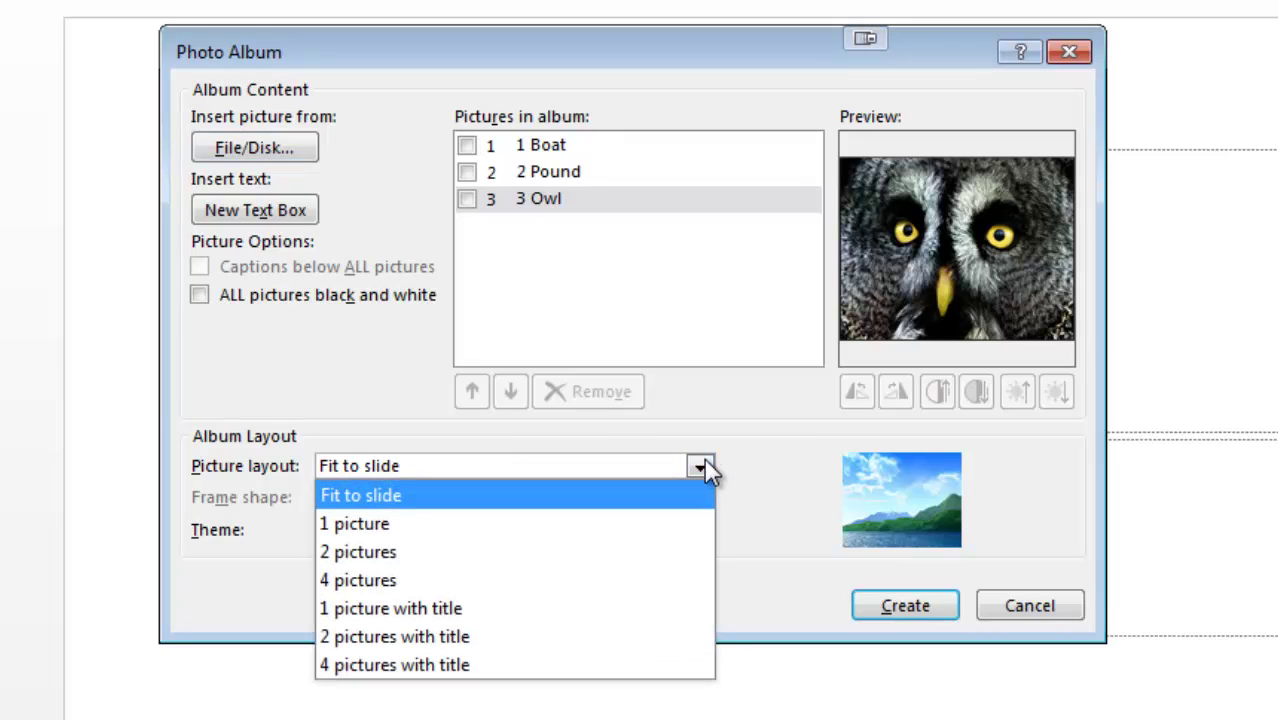
pyautogui.click(577, 523)
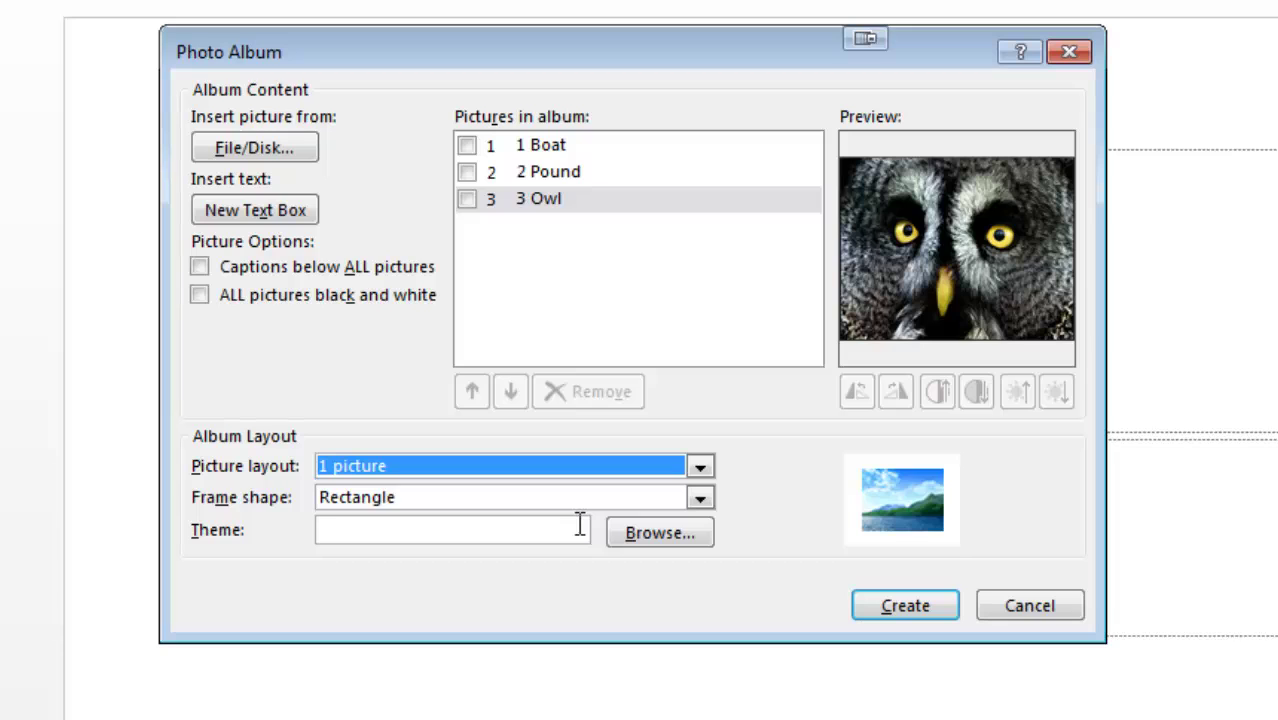
pyautogui.click(701, 500)
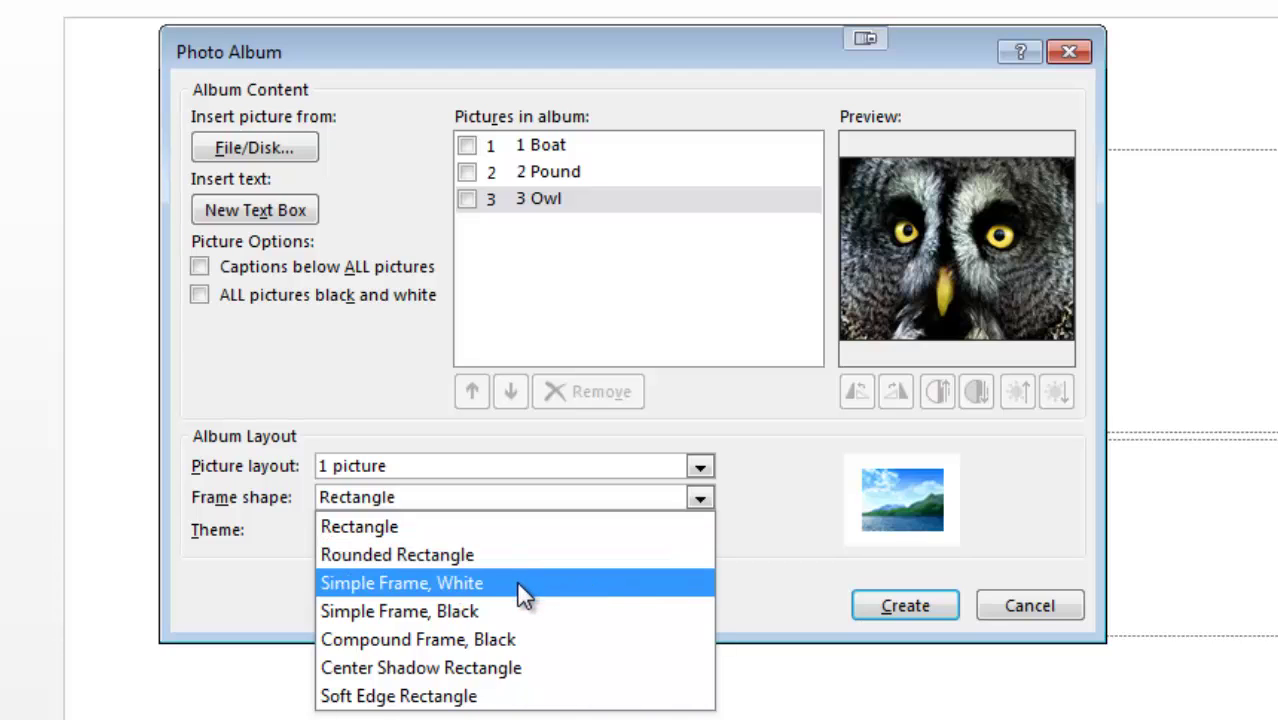
pyautogui.click(462, 556)
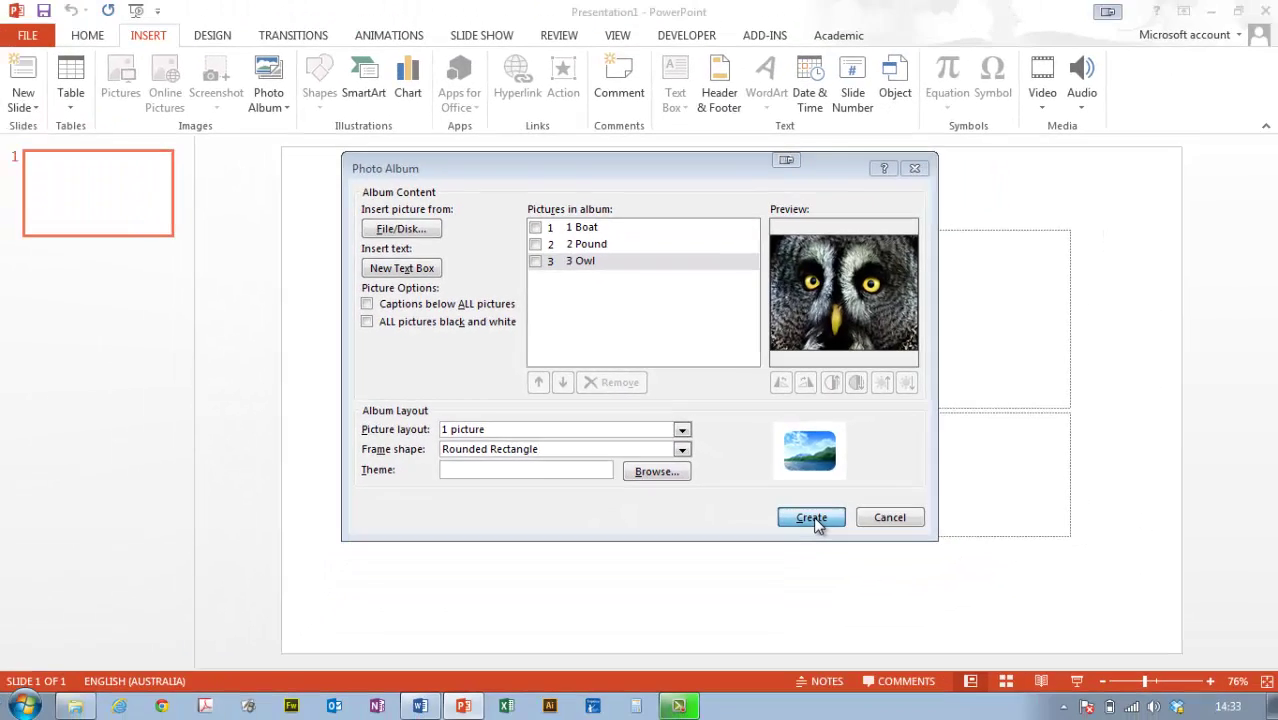
pyautogui.click(811, 517)
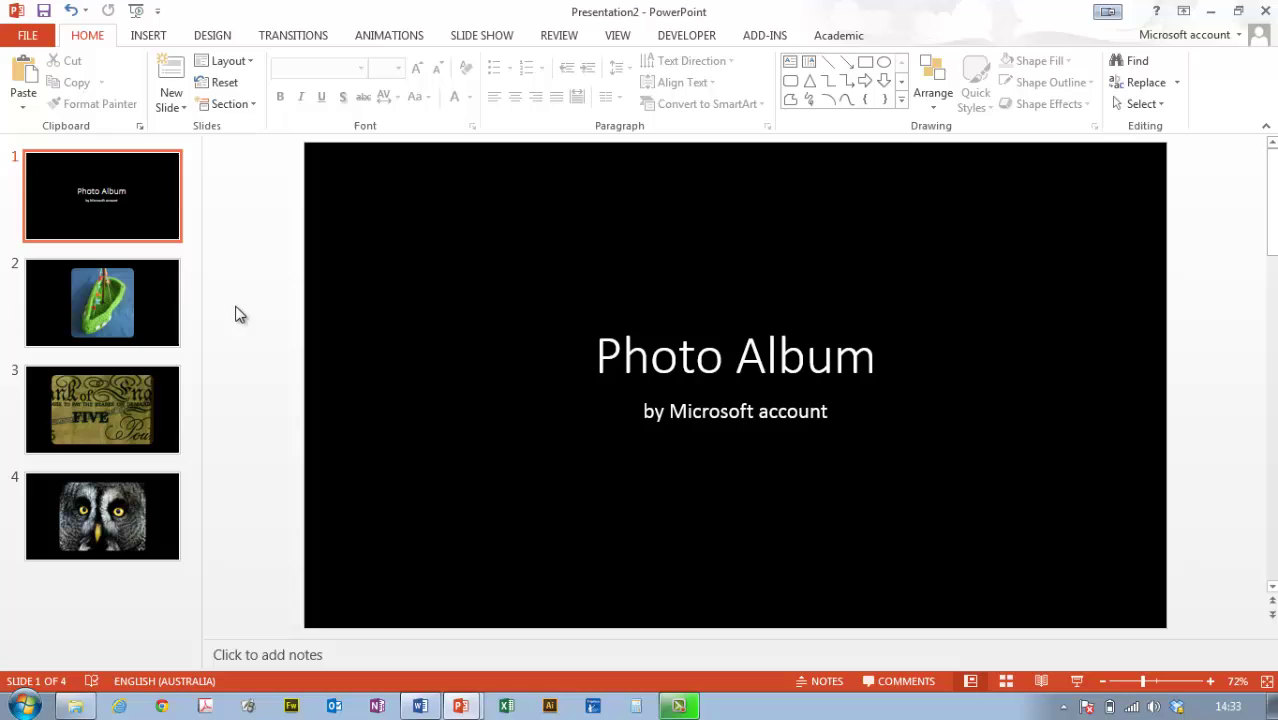
# - Set the title slide's background to white and apply it to all slides
pyautogui.click(93, 195)
pyautogui.click(91, 216)
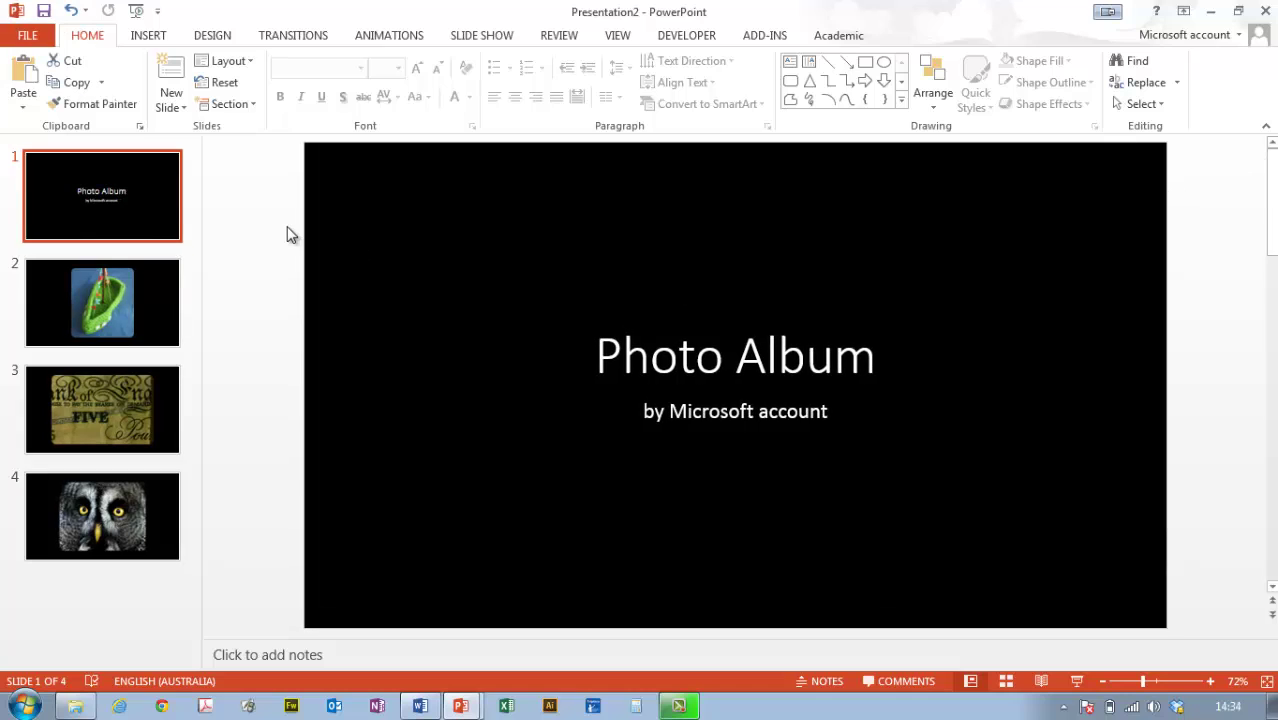
pyautogui.rightClick(128, 211)
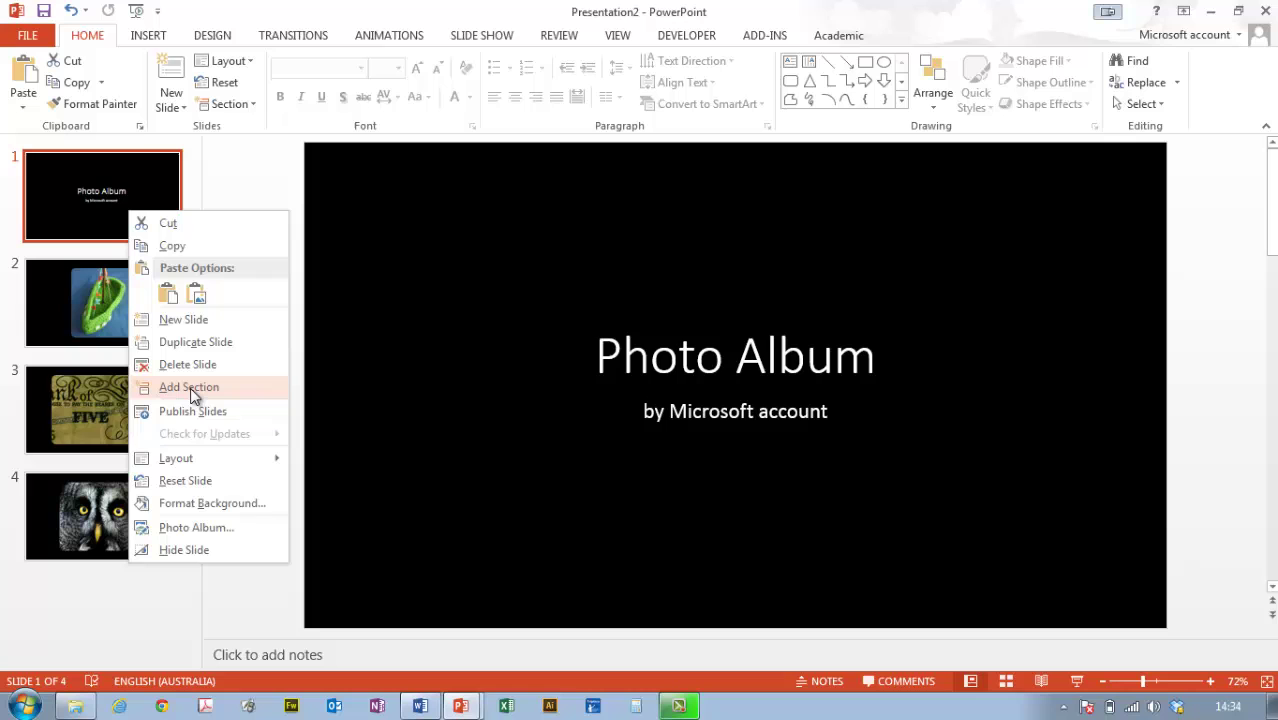
pyautogui.click(192, 505)
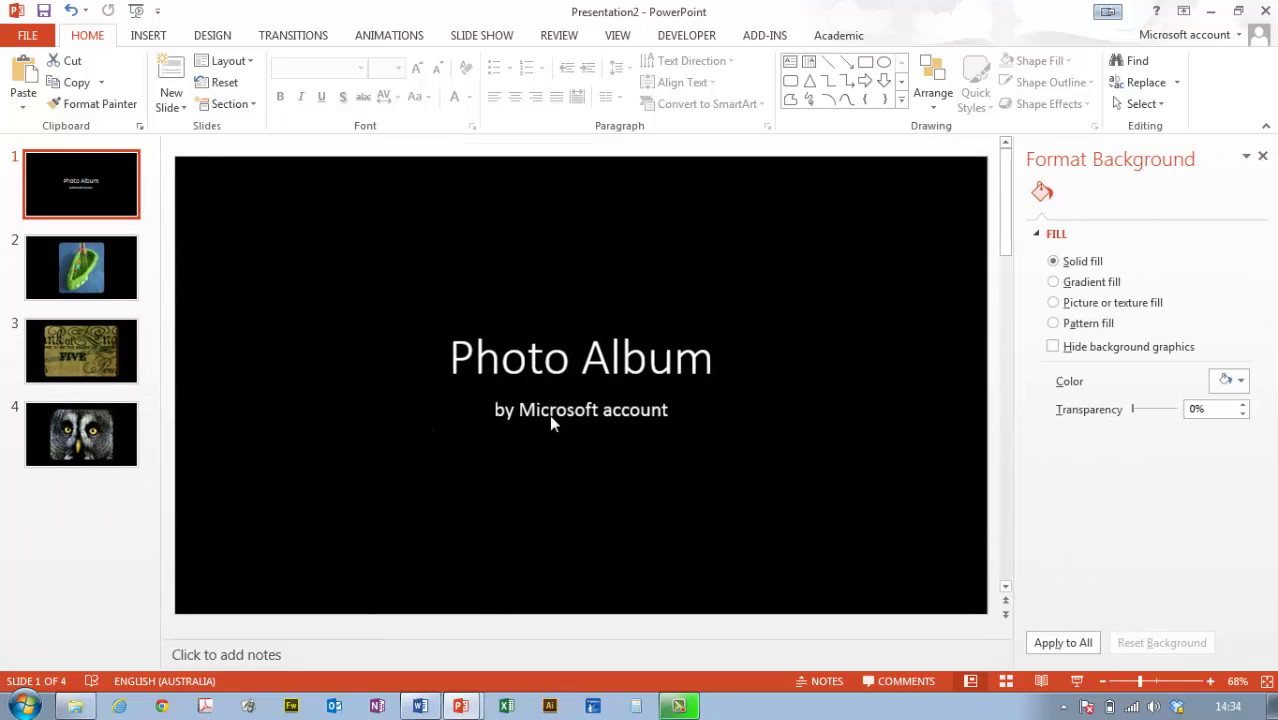
pyautogui.click(1246, 386)
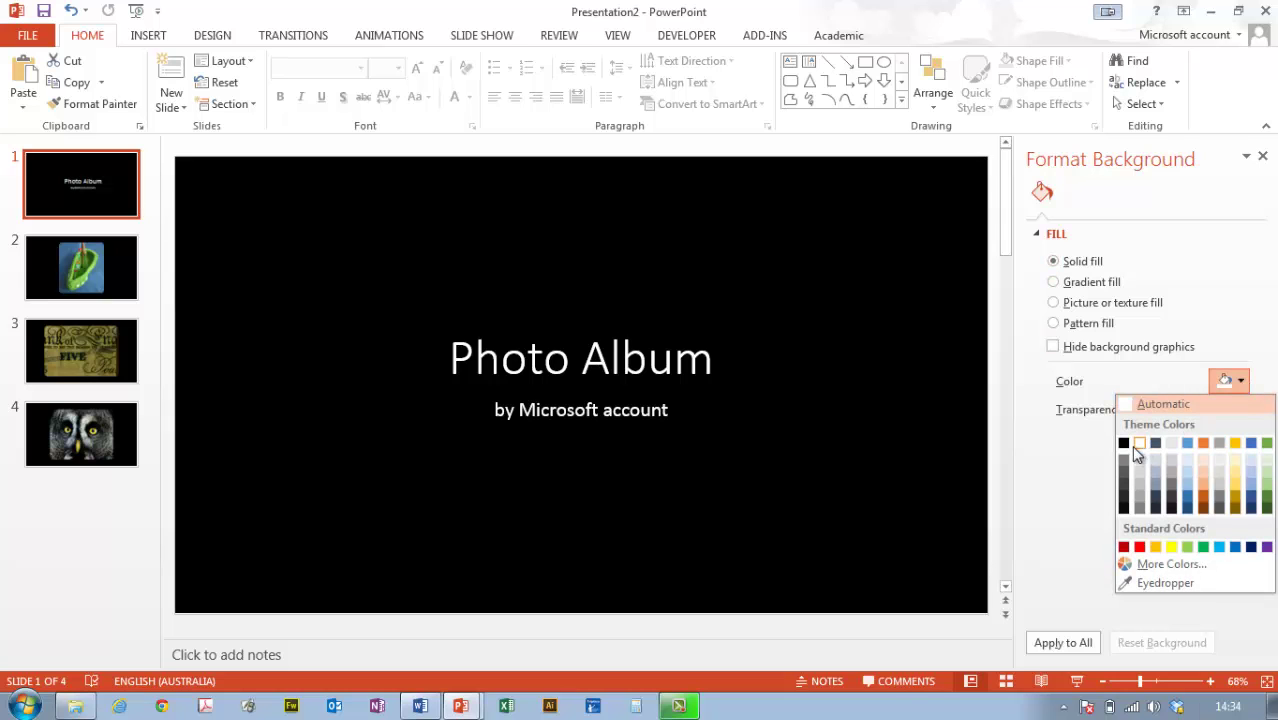
pyautogui.click(1139, 443)
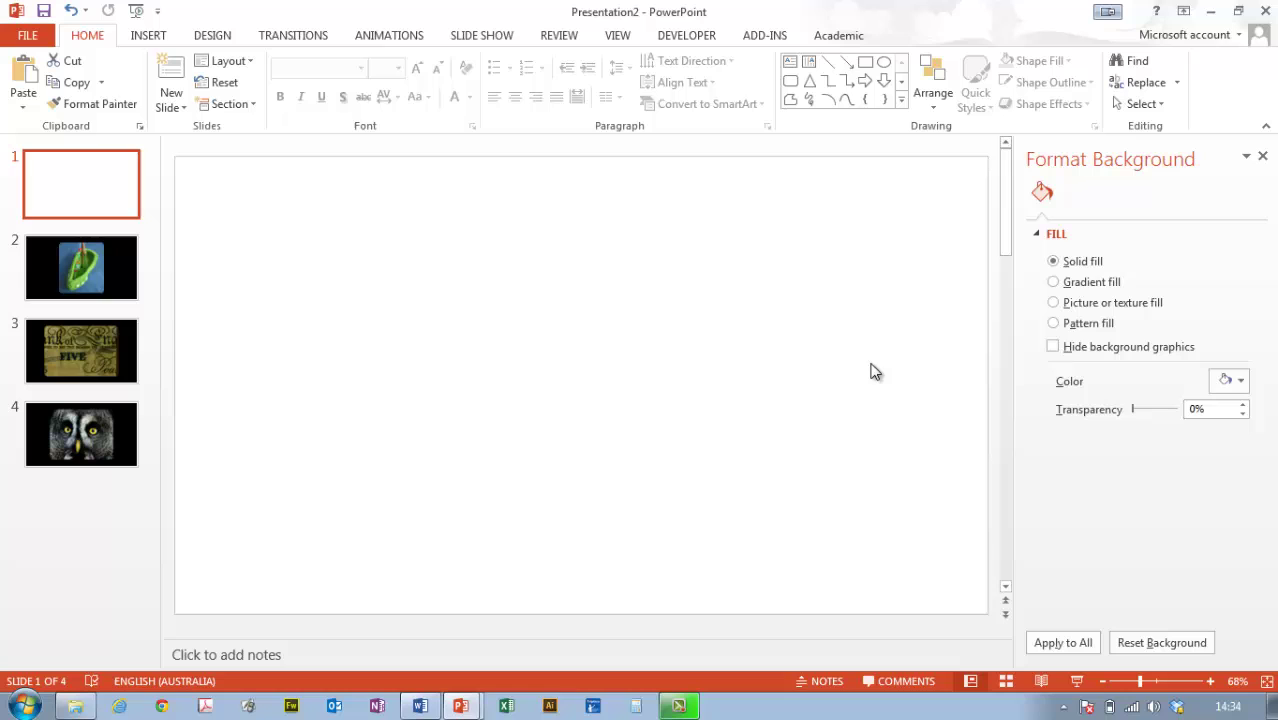
pyautogui.click(1068, 641)
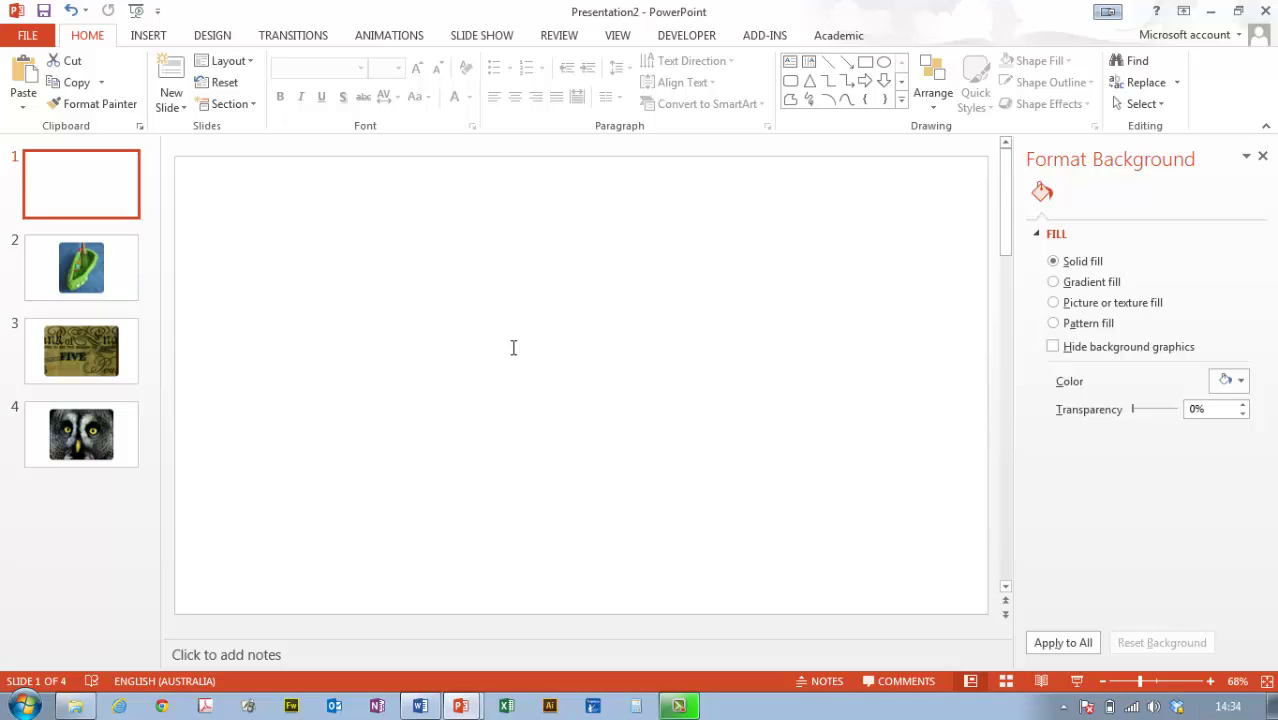
# - Move the boat picture left, and move the banknote picture right and shrink it
pyautogui.click(92, 275)
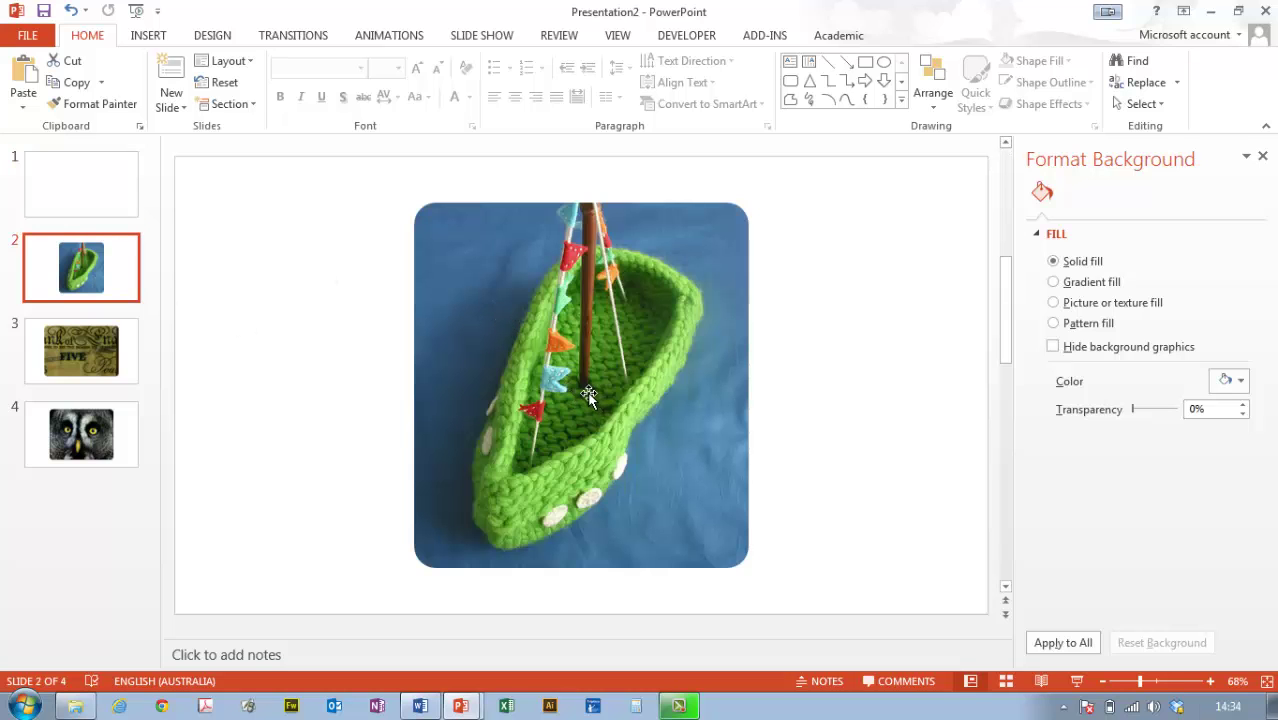
pyautogui.moveTo(581, 392); pyautogui.dragTo(424, 388)
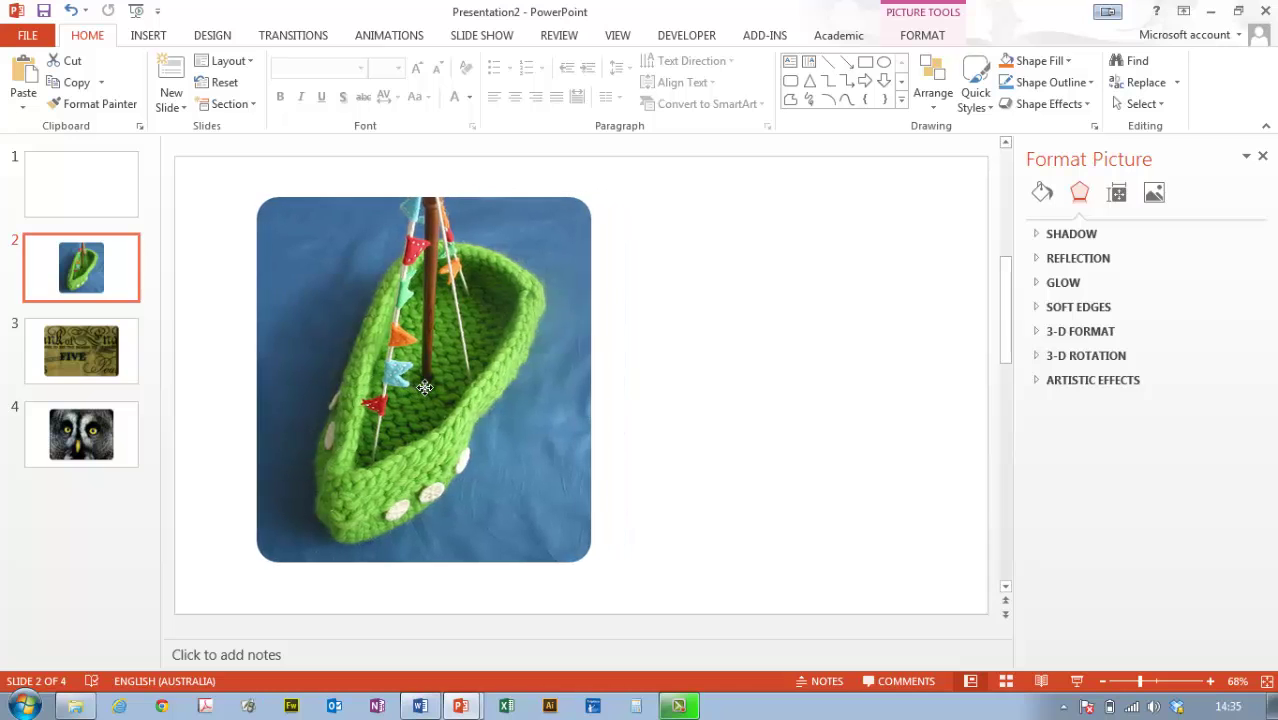
pyautogui.click(100, 367)
pyautogui.moveTo(601, 360); pyautogui.dragTo(706, 353)
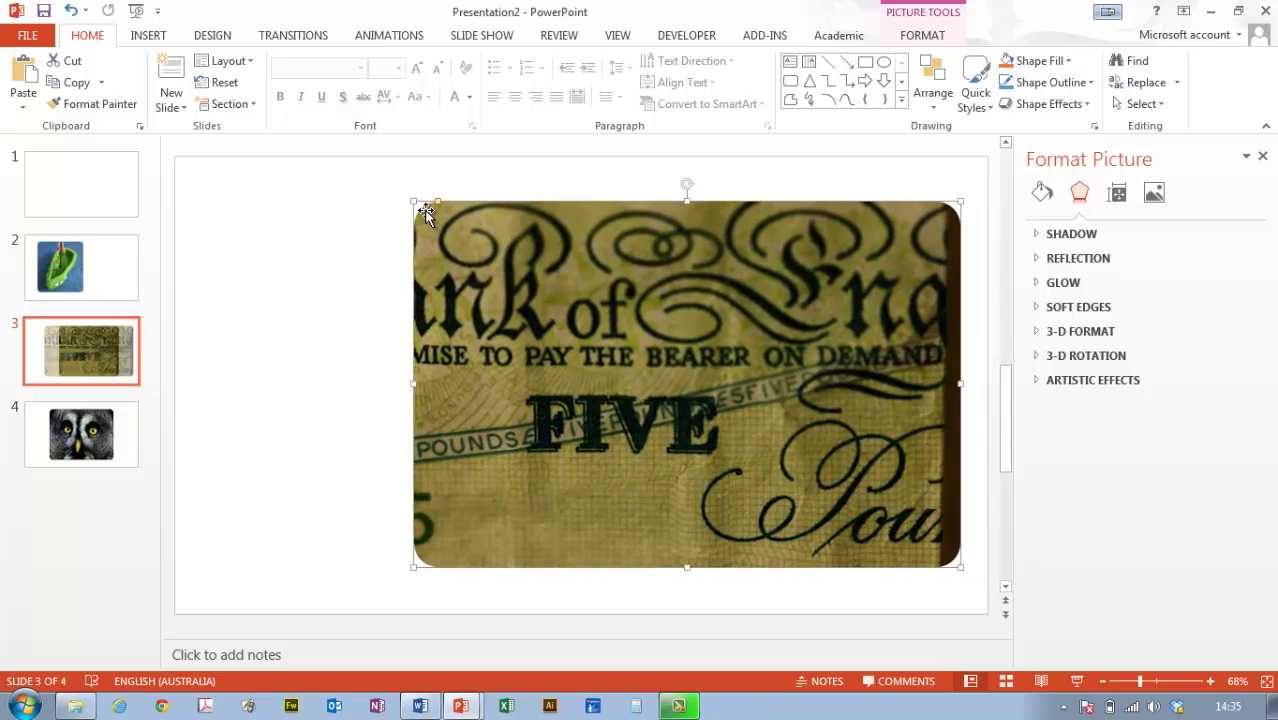
pyautogui.moveTo(413, 199); pyautogui.dragTo(525, 276)
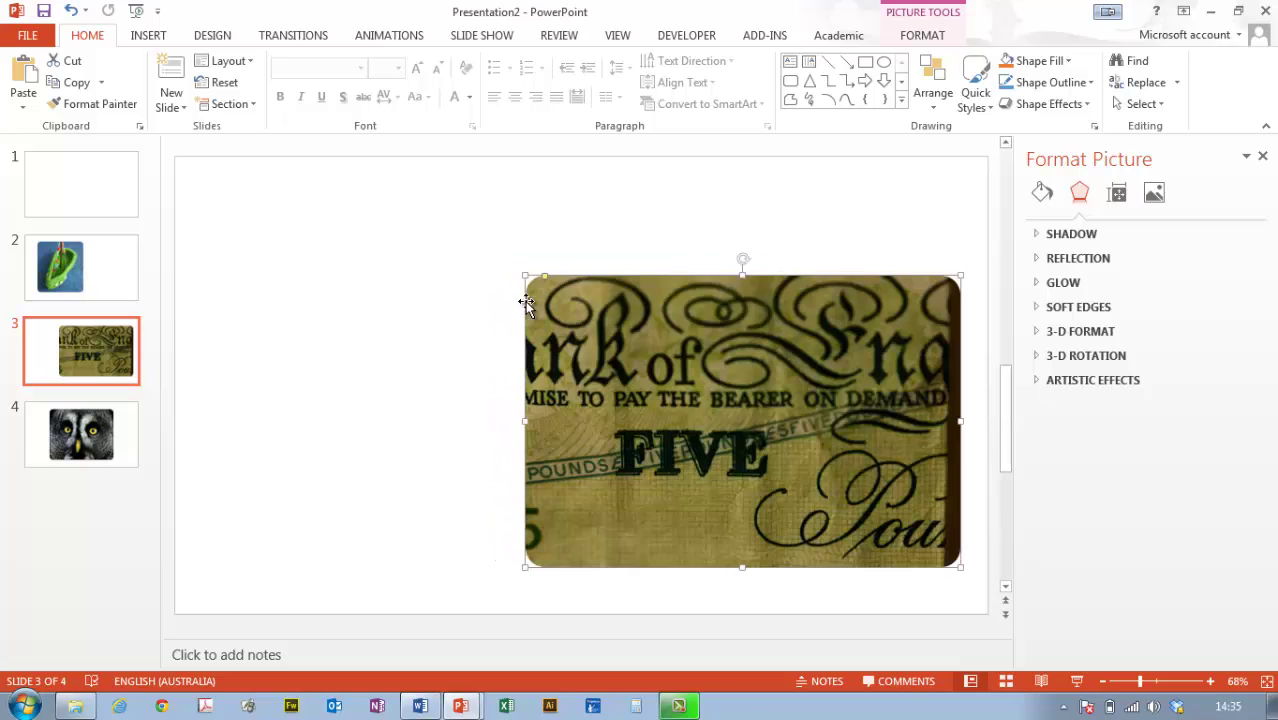
# - Shift the owl picture on slide 4 to the left
pyautogui.click(110, 448)
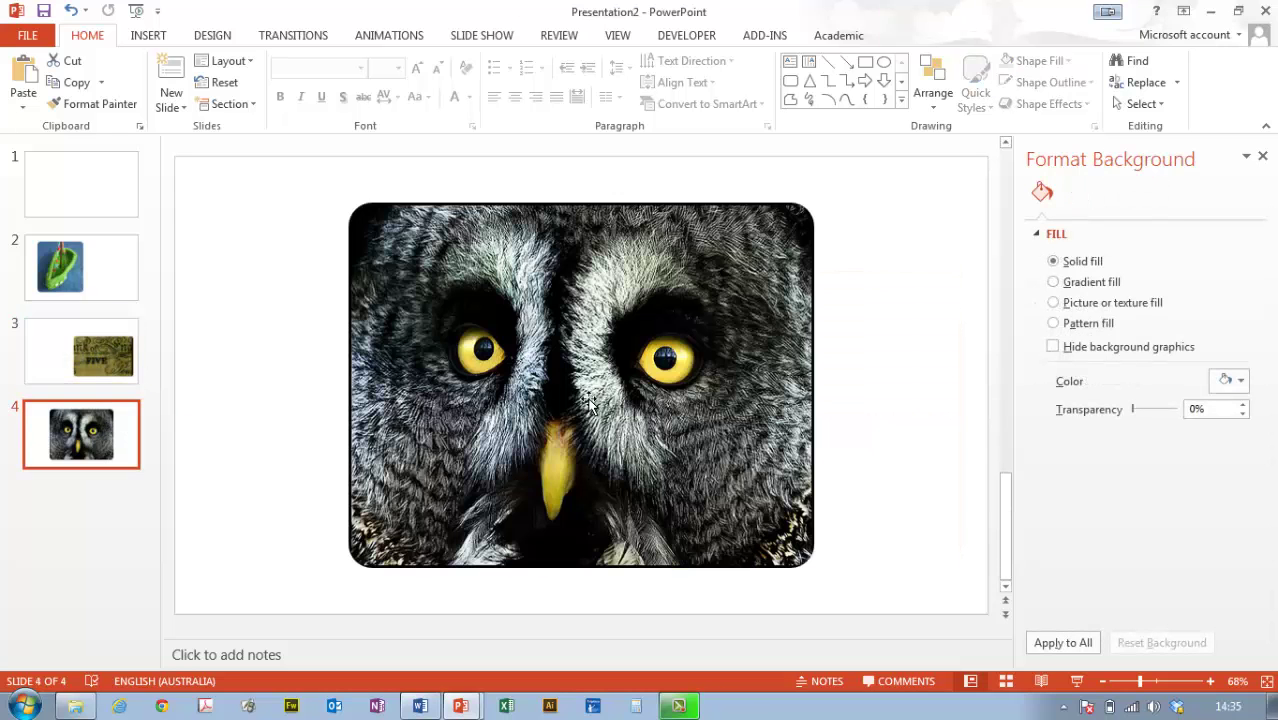
pyautogui.click(588, 404)
pyautogui.moveTo(588, 404); pyautogui.dragTo(462, 400)
pyautogui.click(123, 277)
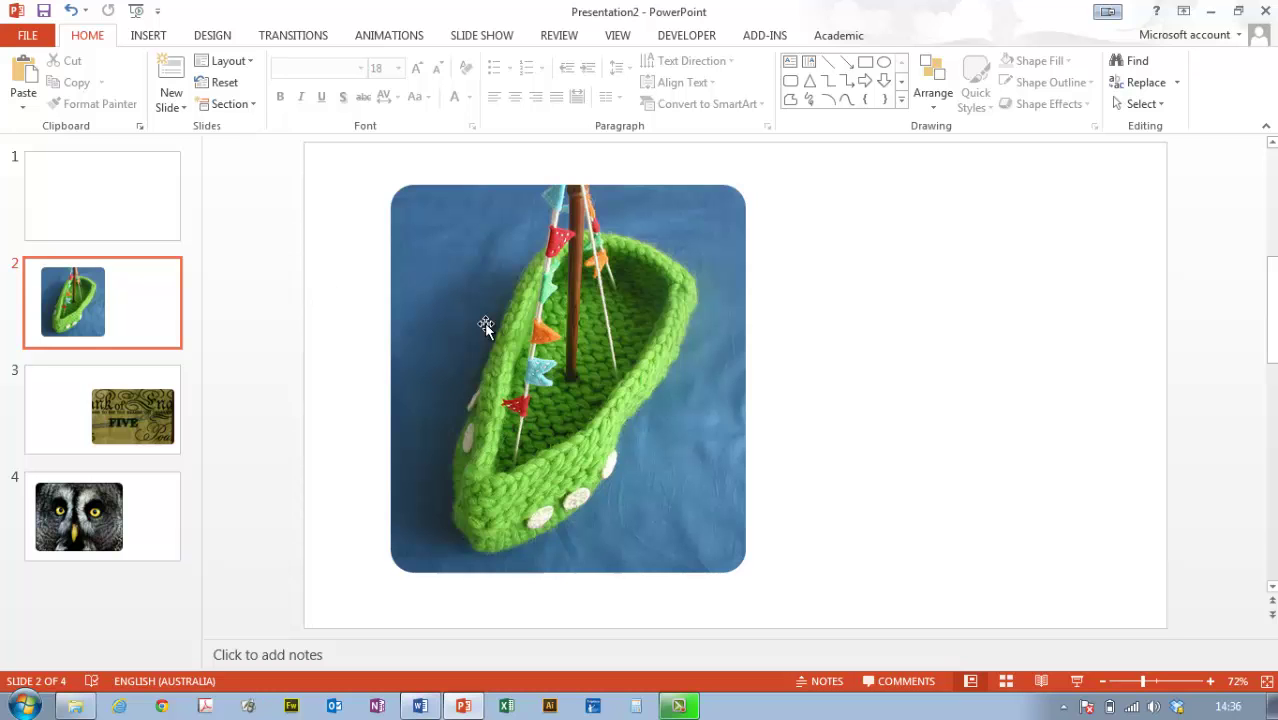
# - Snap PowerPoint to the right half of the screen and Word to the left half
pyautogui.doubleClick(246, 11)
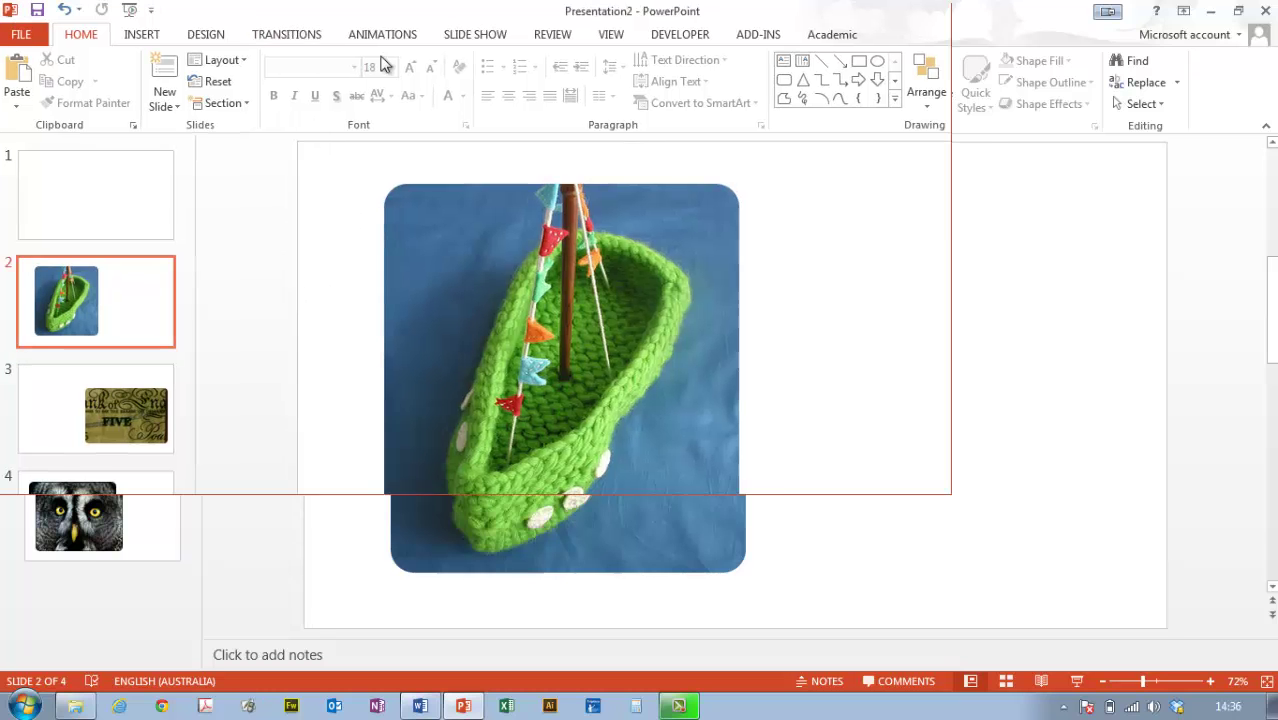
pyautogui.press('super+Right')
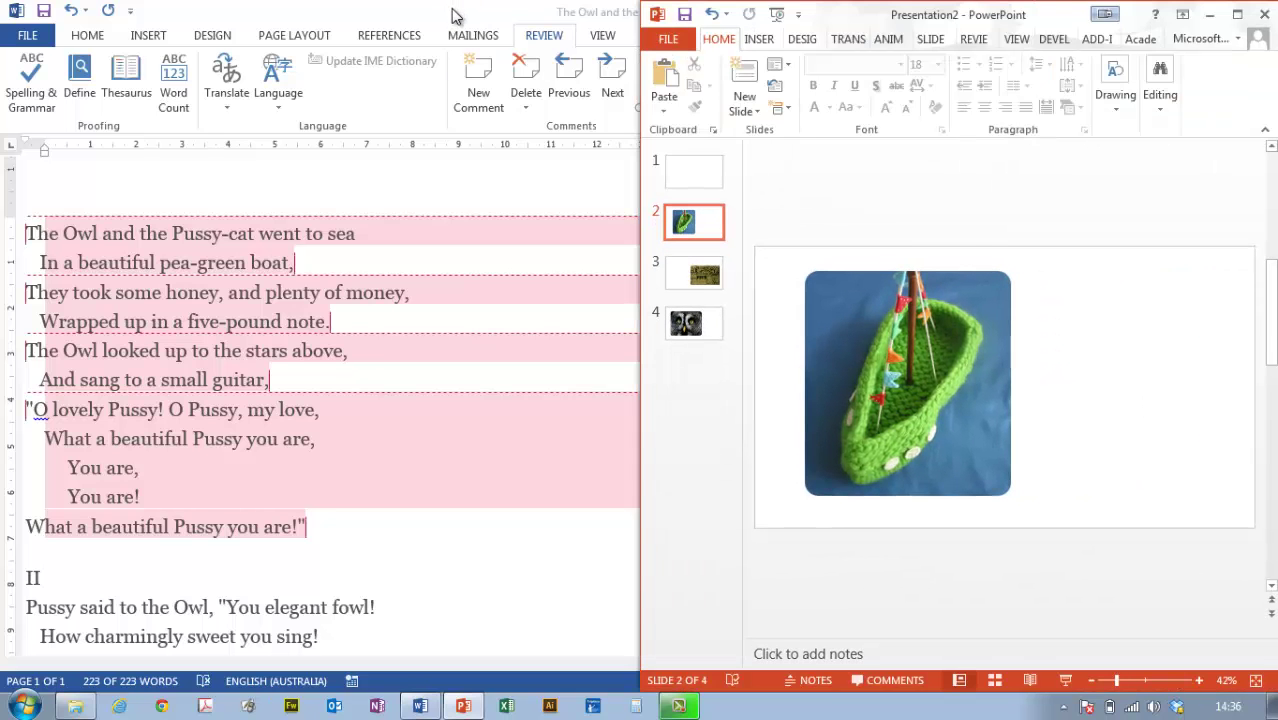
pyautogui.moveTo(450, 13); pyautogui.dragTo(336, 52)
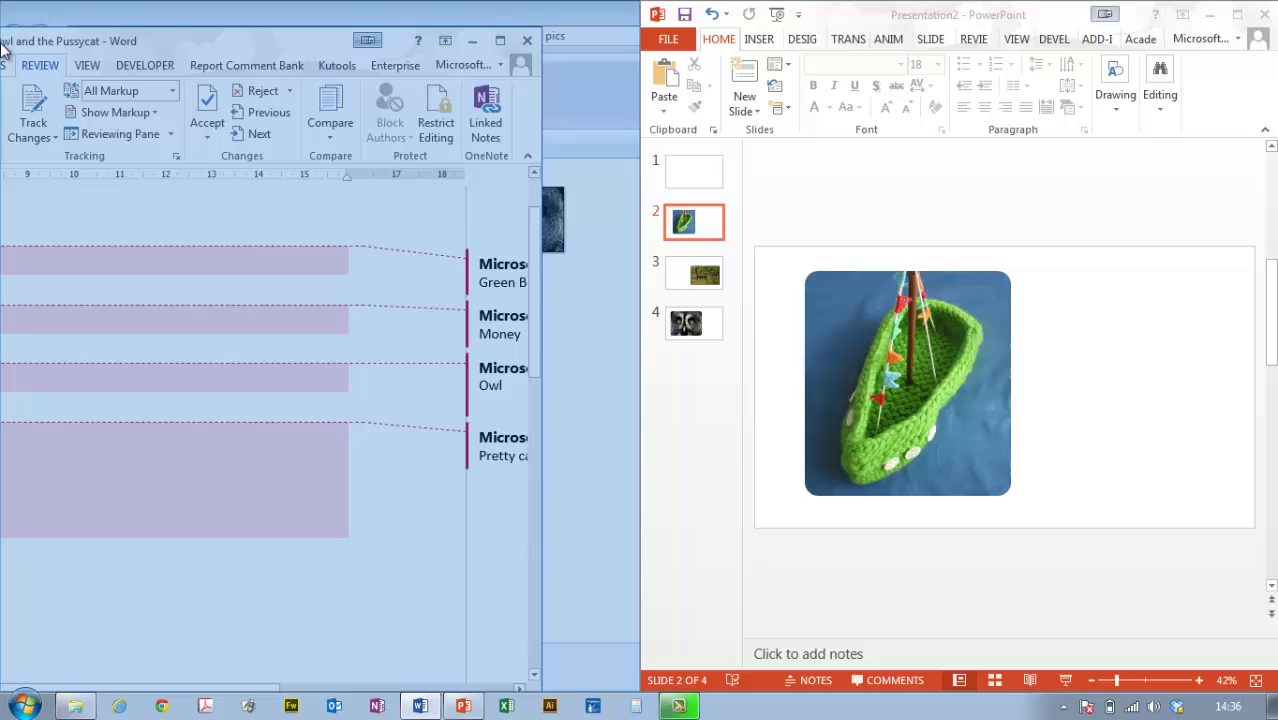
pyautogui.moveTo(3, 45); pyautogui.dragTo(5, 40)
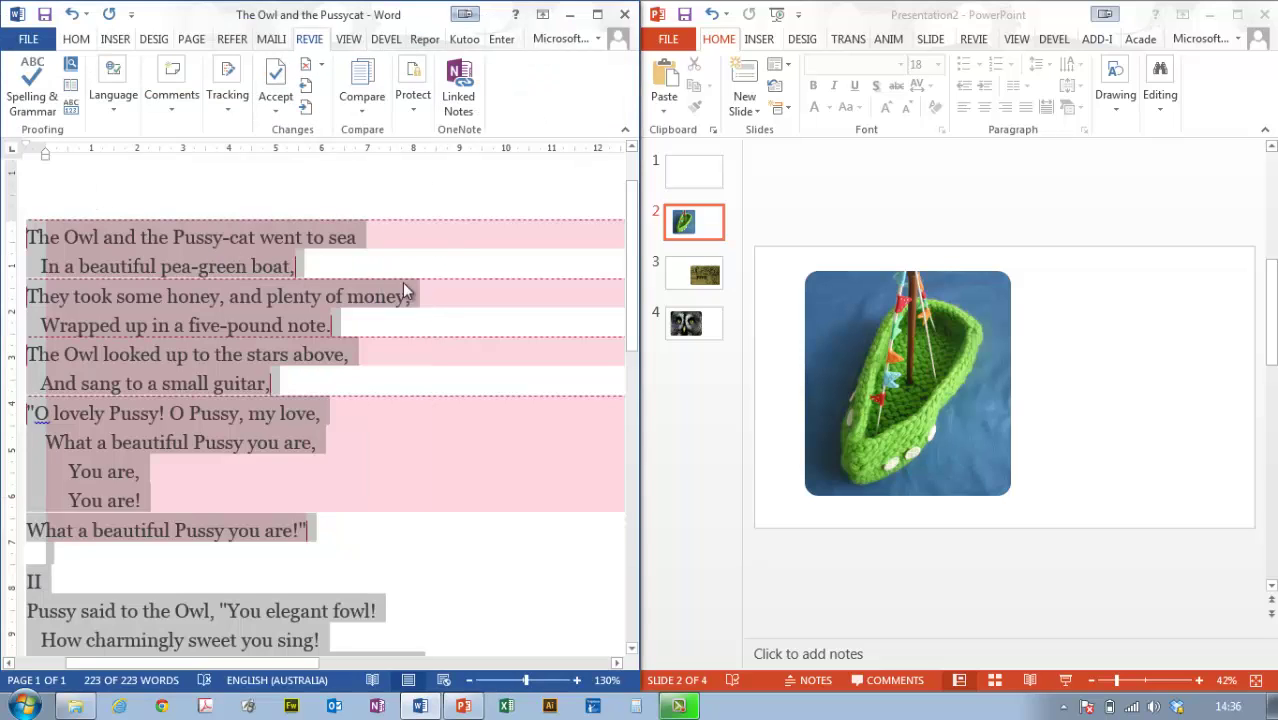
# - Drag the poem's first two lines from Word onto slide 2 beside the boat picture
pyautogui.click(457, 266)
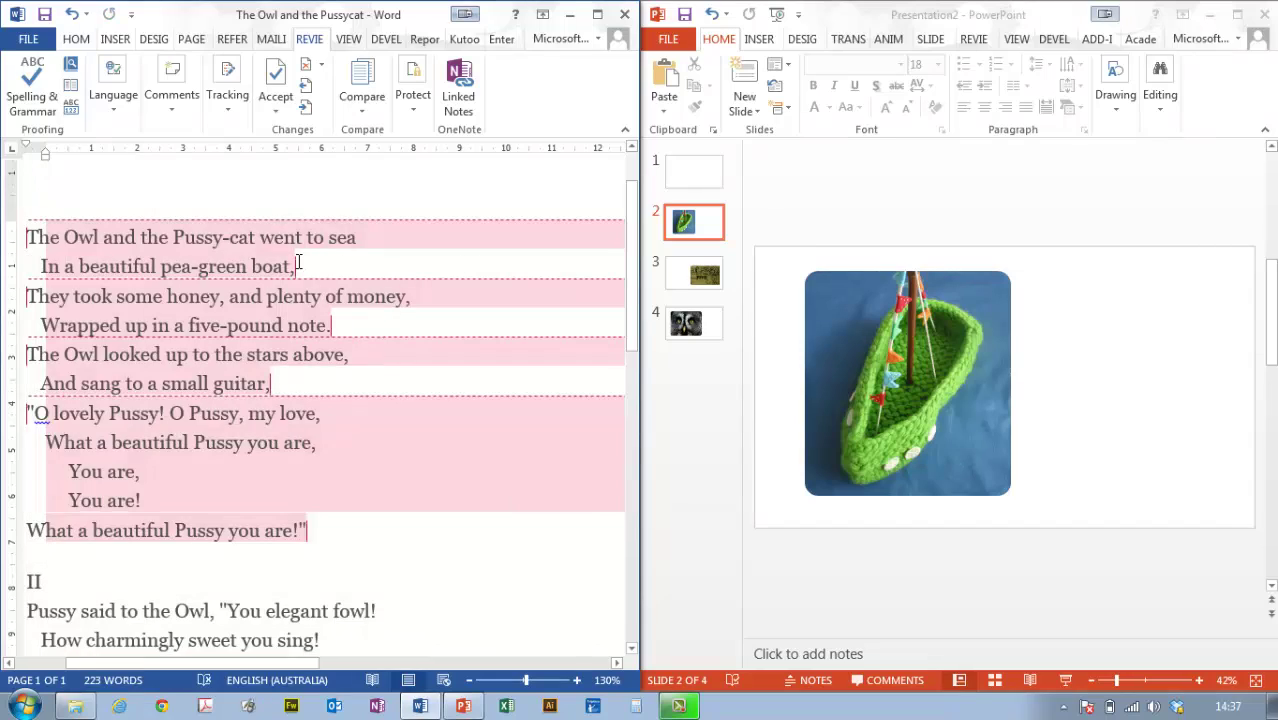
pyautogui.moveTo(297, 267); pyautogui.dragTo(58, 238)
pyautogui.click(58, 238)
pyautogui.moveTo(303, 266); pyautogui.dragTo(40, 237)
pyautogui.moveTo(62, 242)
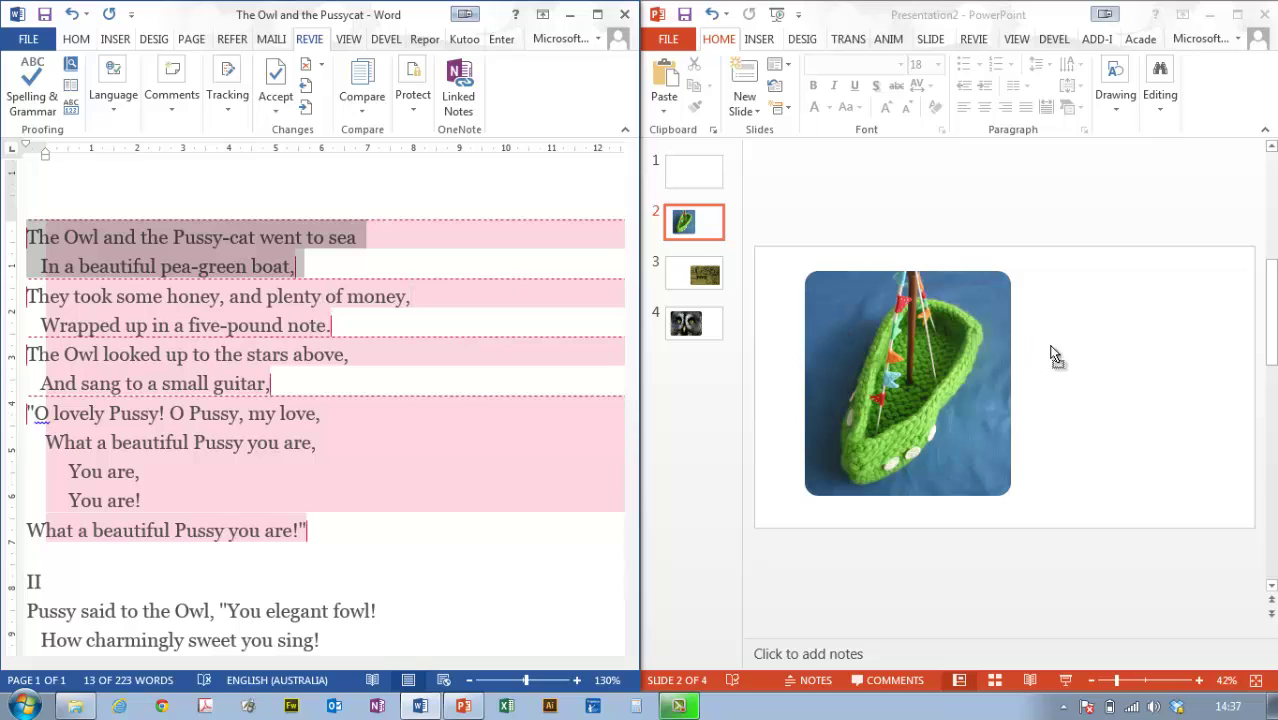
pyautogui.moveTo(1102, 366); pyautogui.dragTo(1177, 338)
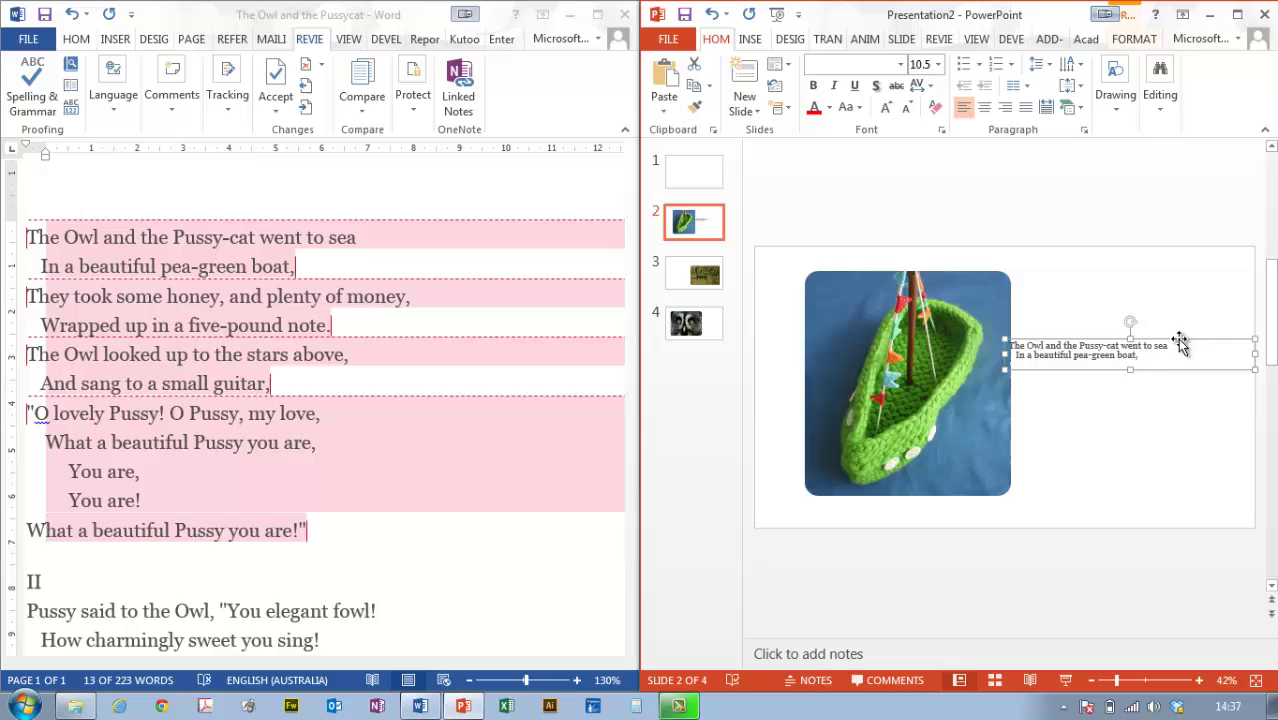
# - Resize the poem text box, set its font to Adobe Gothic Std and centre the lines
pyautogui.moveTo(1256, 355); pyautogui.dragTo(1022, 332)
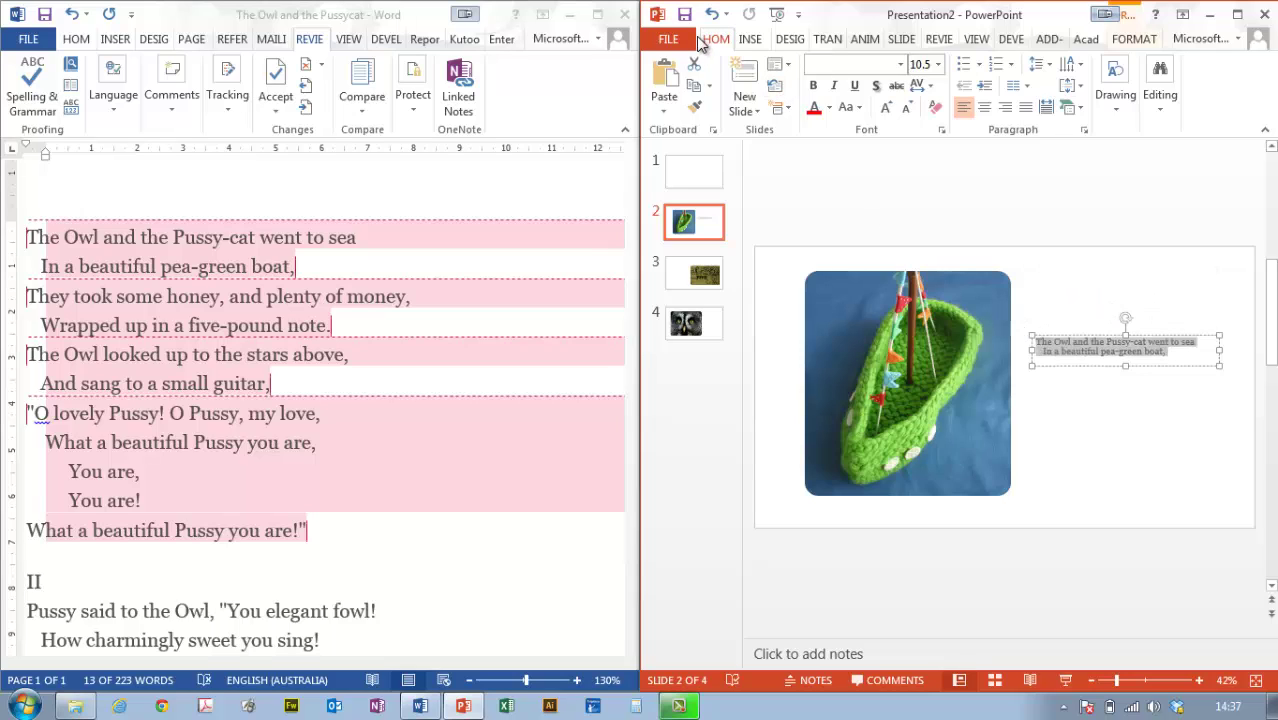
pyautogui.click(900, 64)
pyautogui.click(1119, 507)
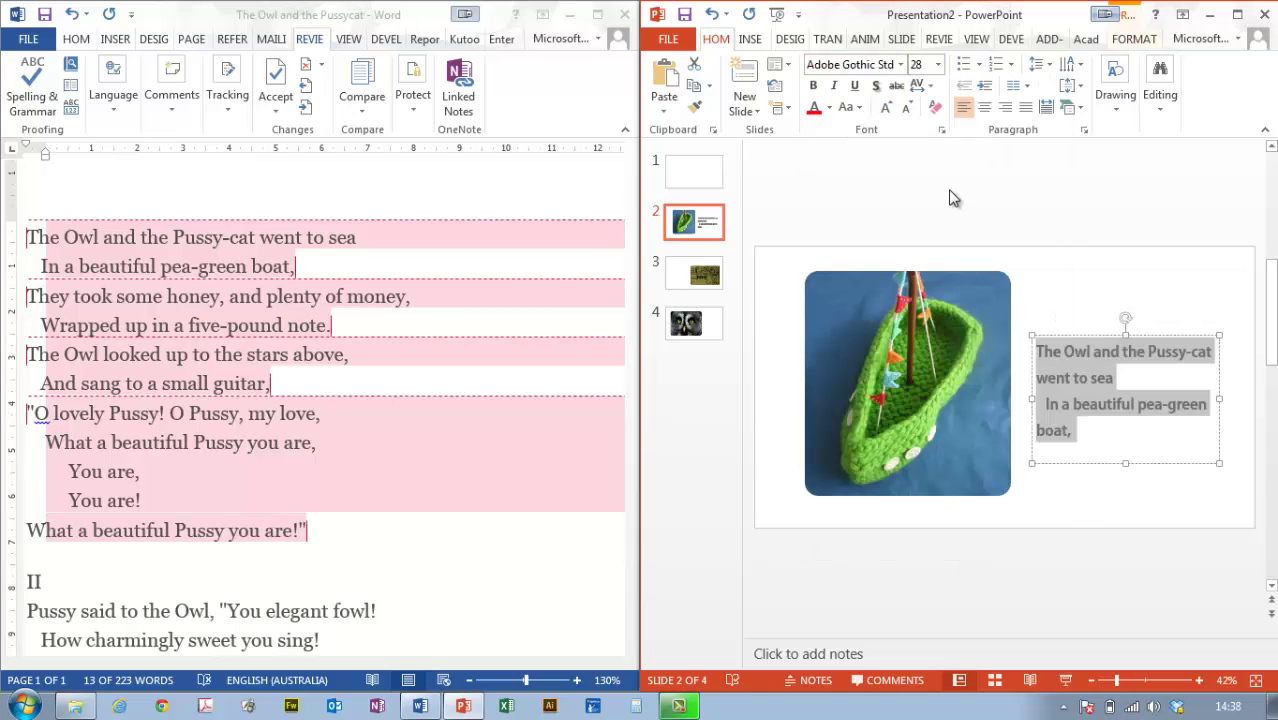
pyautogui.click(984, 107)
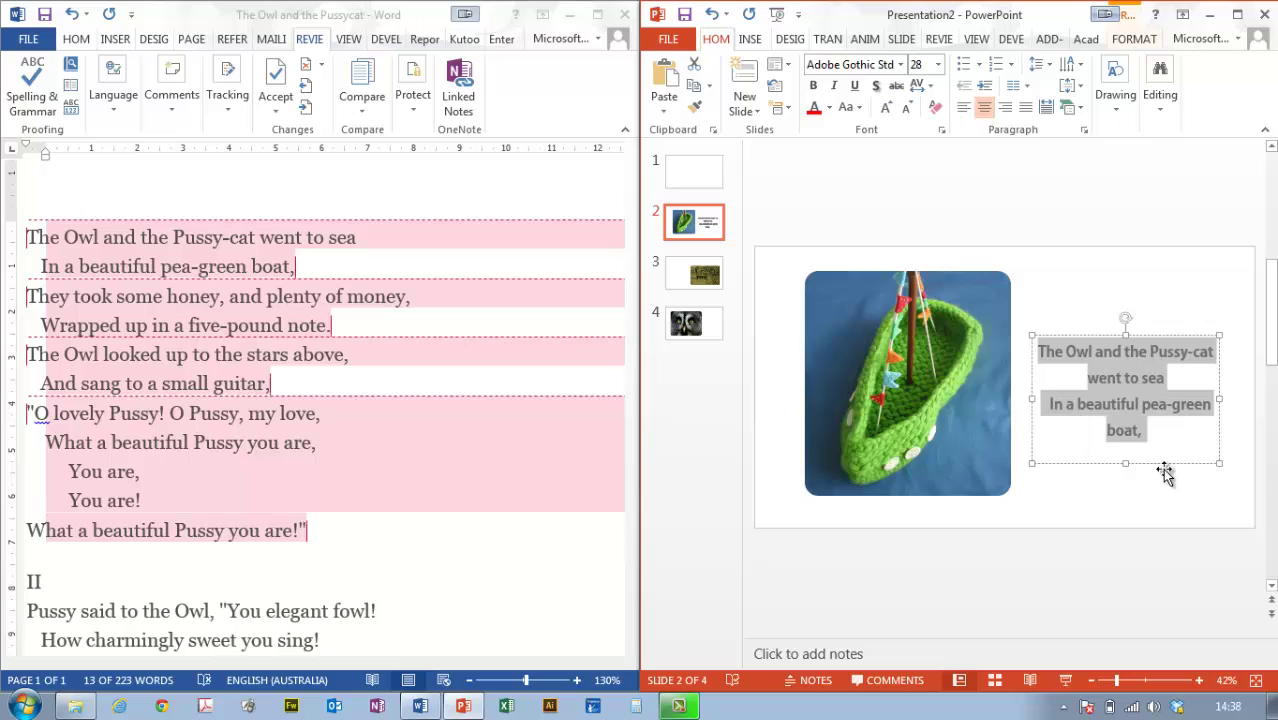
pyautogui.moveTo(1224, 397); pyautogui.dragTo(1240, 399)
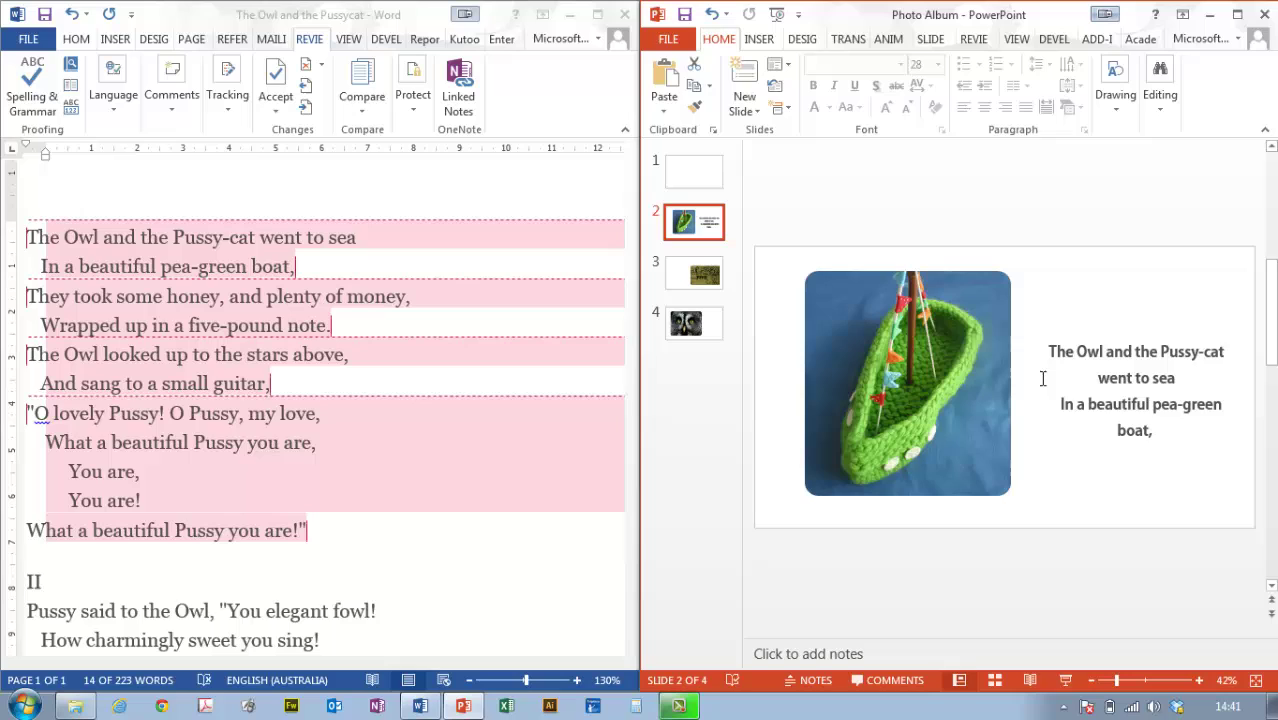
# - Copy slide 2's poem text box onto slide 3 and position it left of the banknote picture
pyautogui.click(1162, 431)
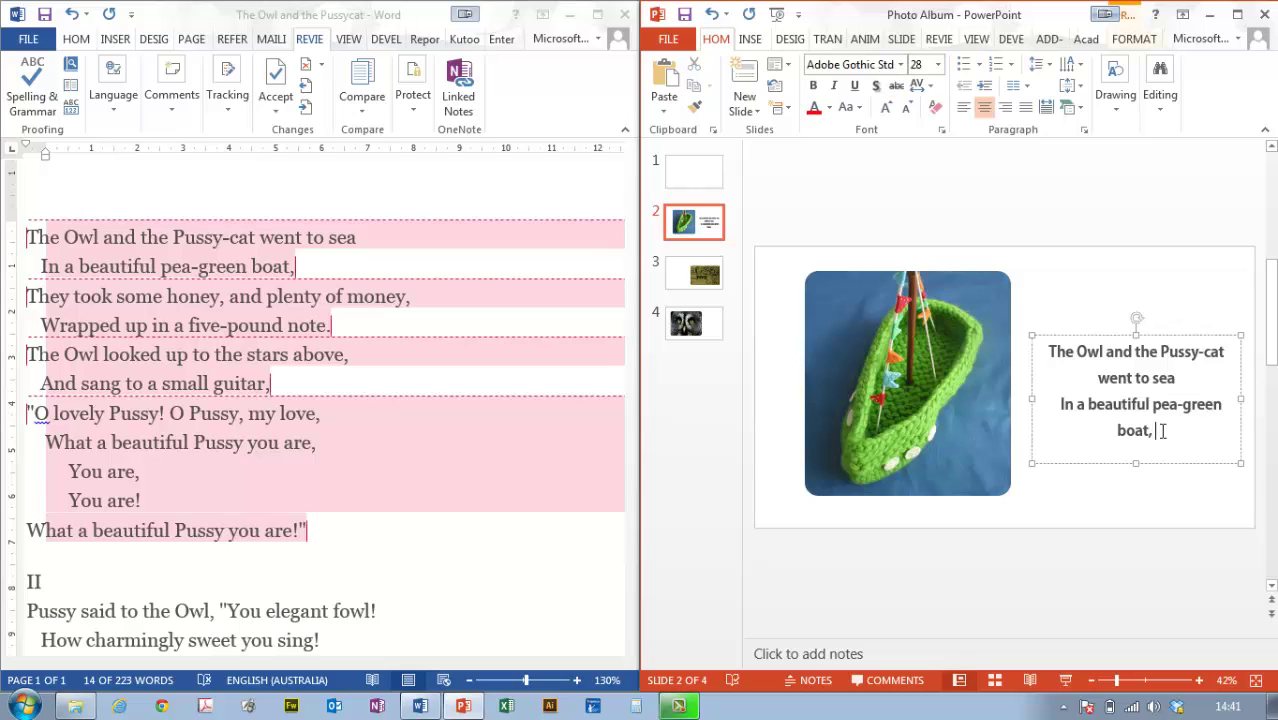
pyautogui.click(1097, 335)
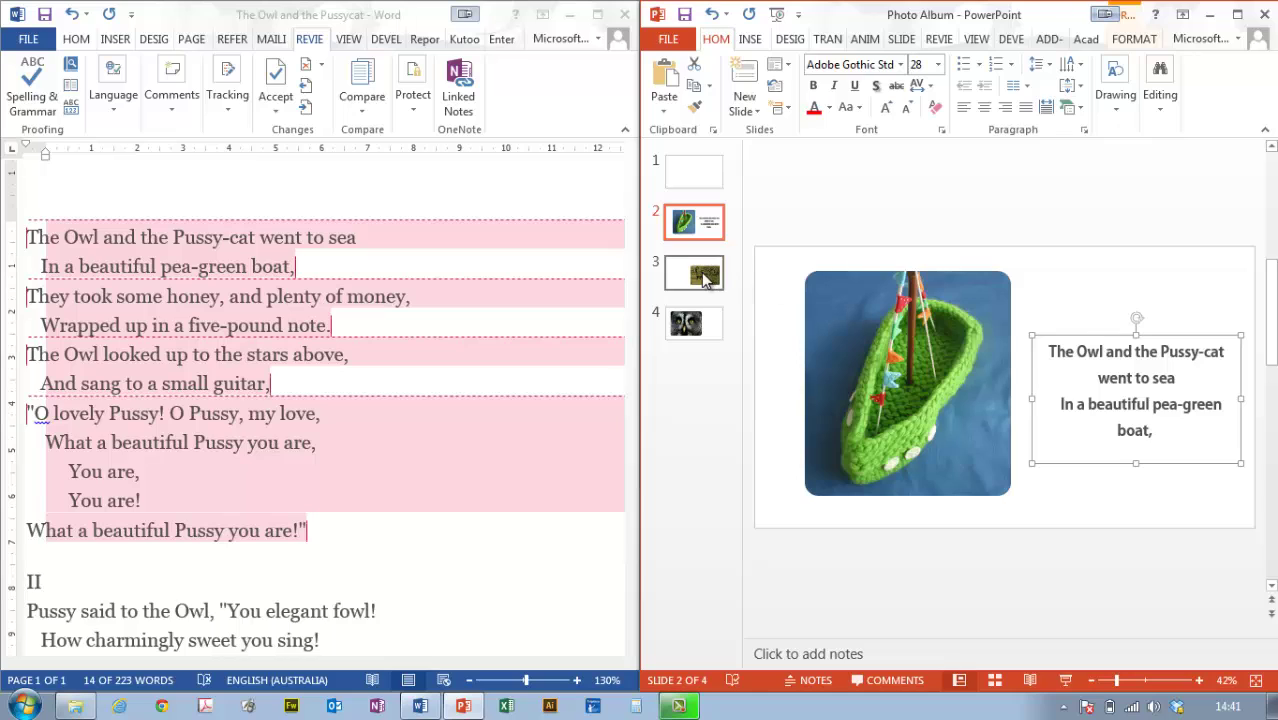
pyautogui.click(706, 280)
pyautogui.hotkey('ctrl', 'v')
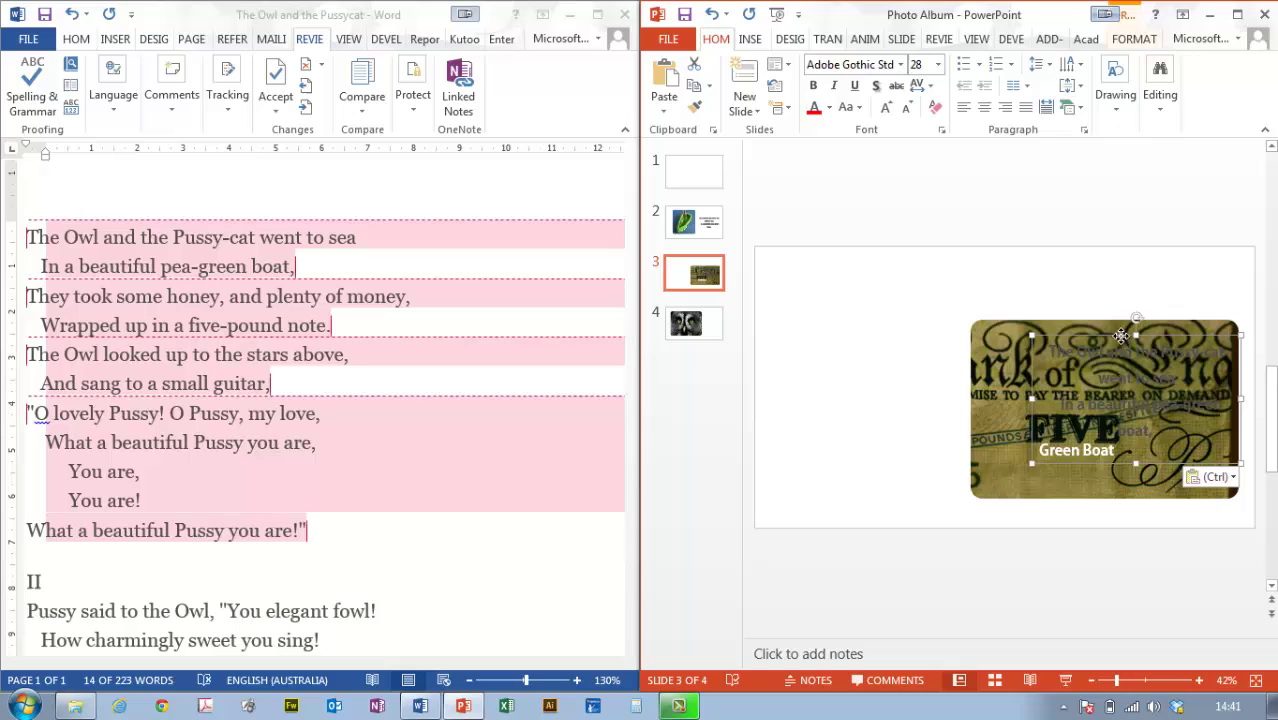
pyautogui.moveTo(1121, 340); pyautogui.dragTo(857, 349)
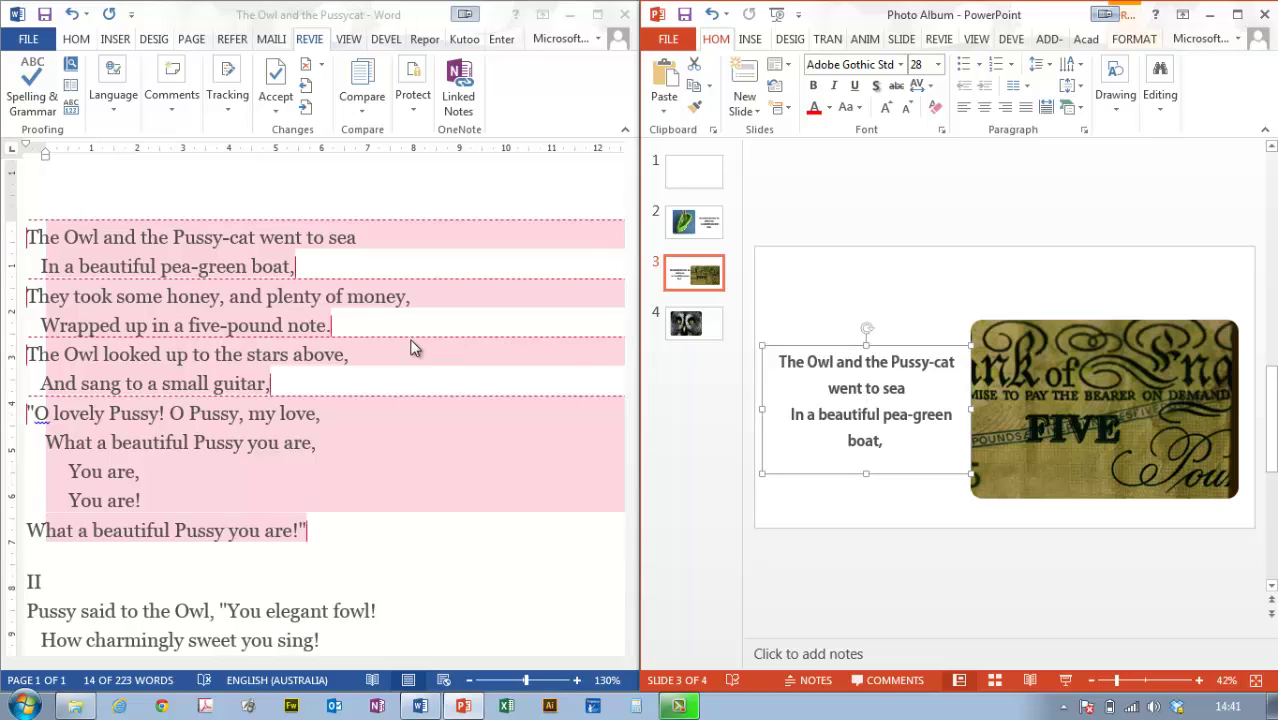
# - Replace slide 3's old lines with Word's 'They took some honey…five-pound note' lines, keeping text only
pyautogui.tripleClick(326, 325)
pyautogui.press('super+c')
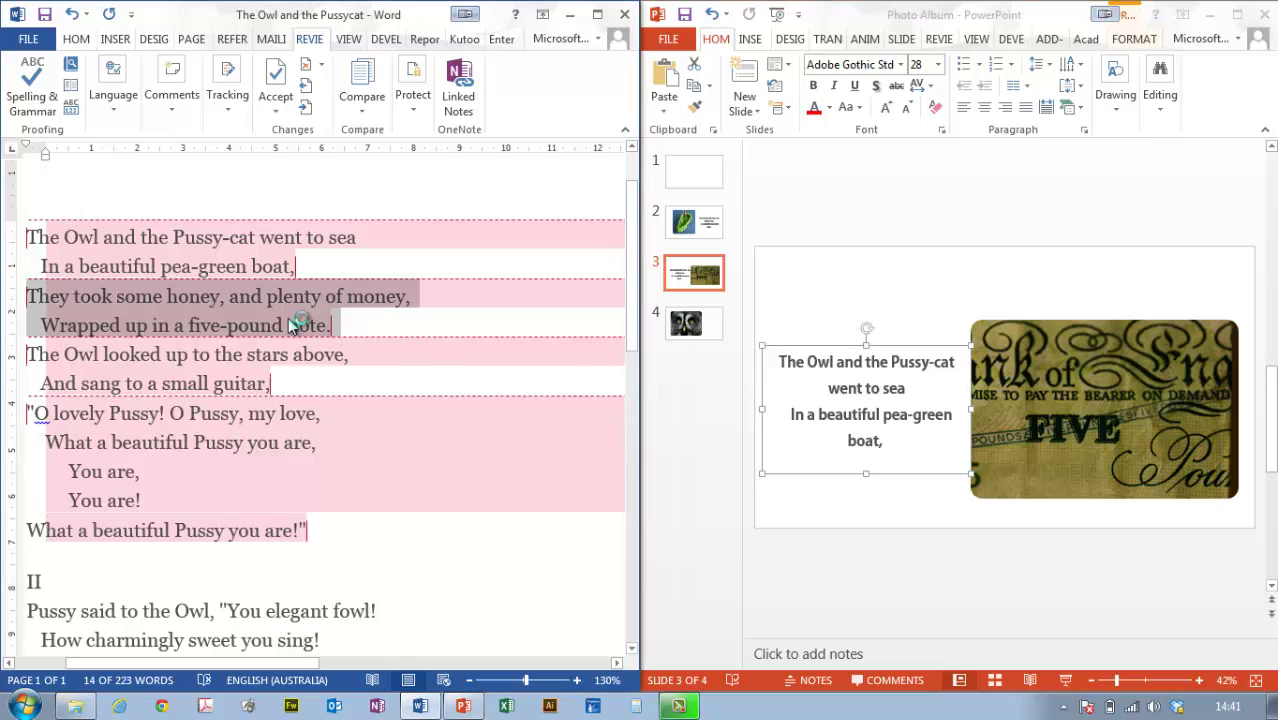
pyautogui.moveTo(287, 320)
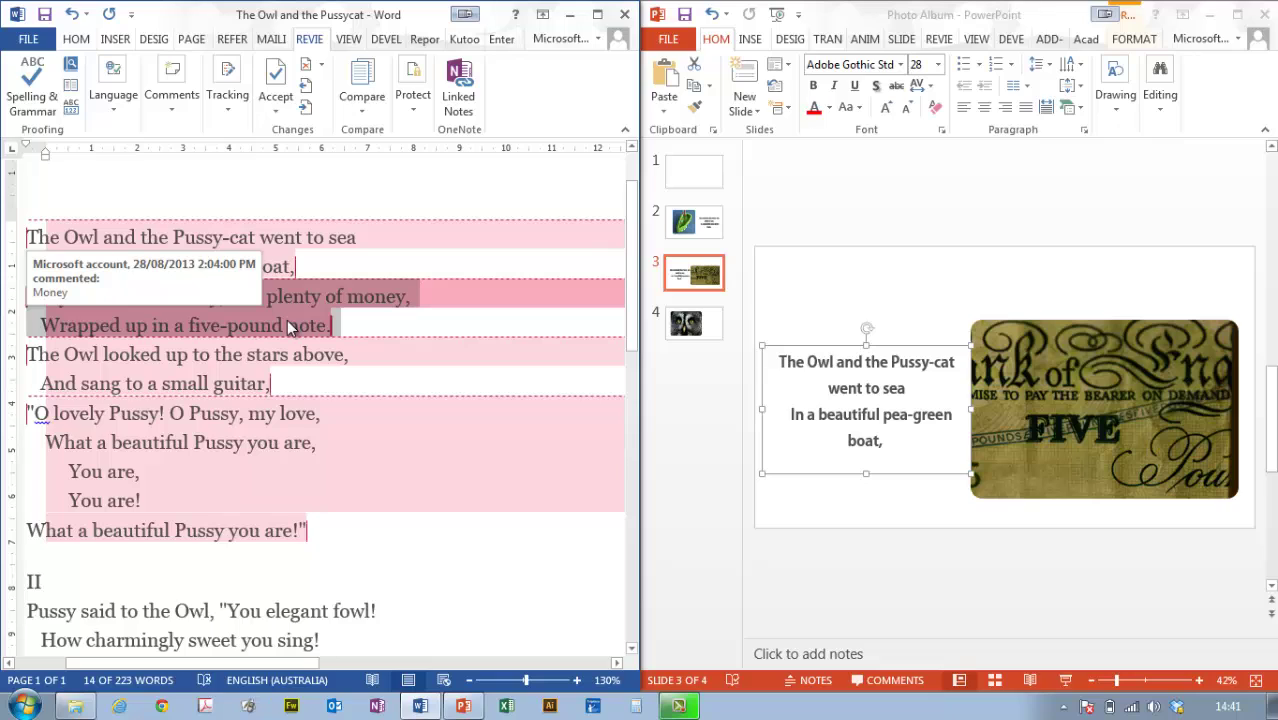
pyautogui.click(886, 443)
pyautogui.moveTo(890, 440); pyautogui.dragTo(791, 365)
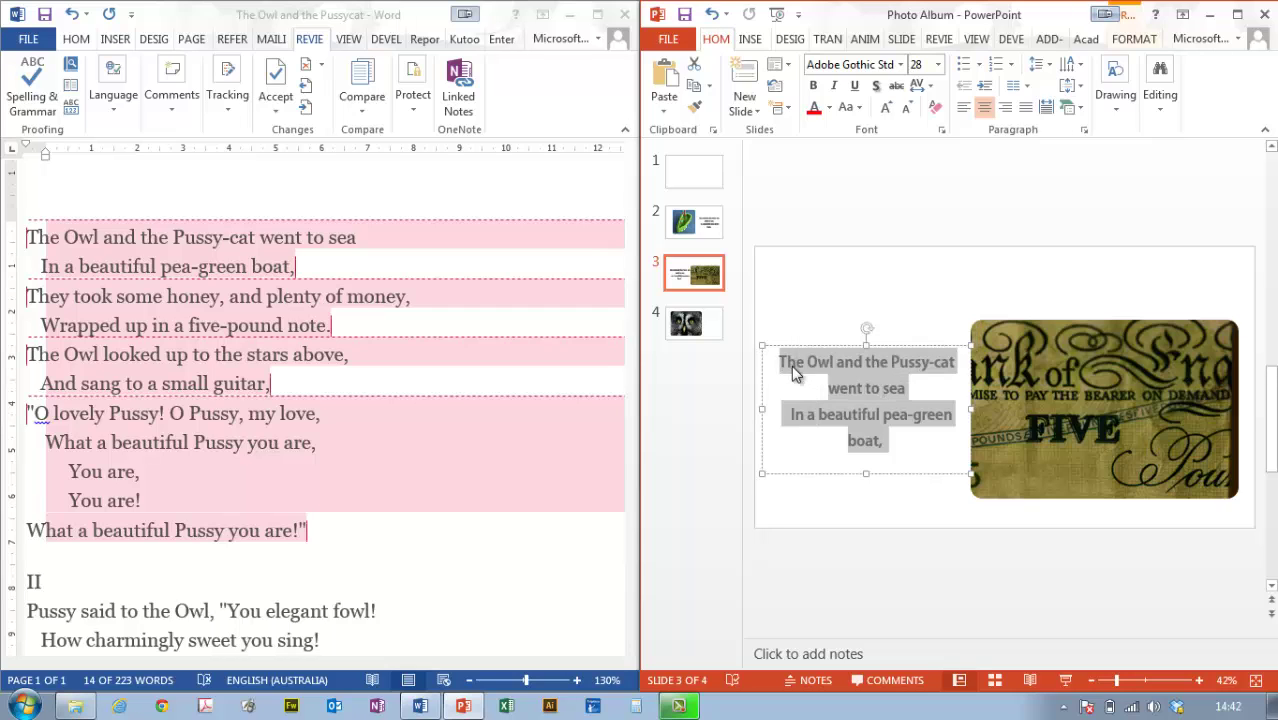
pyautogui.rightClick(791, 365)
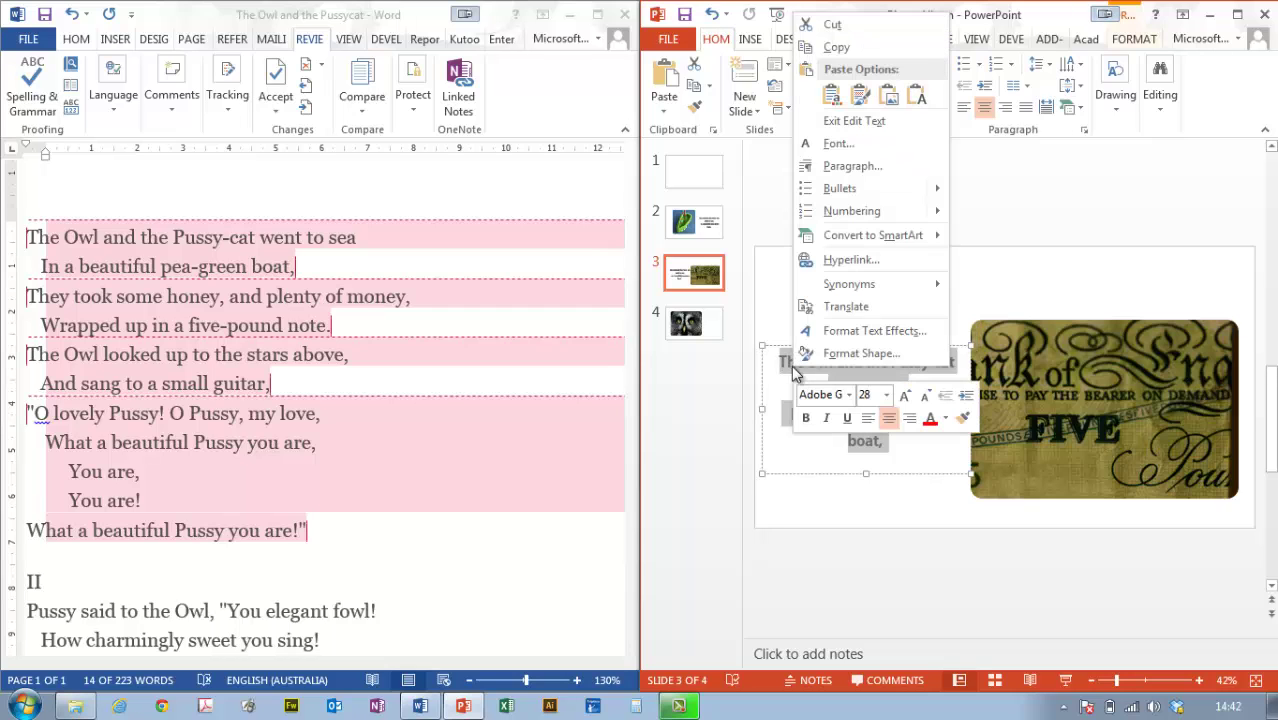
pyautogui.click(831, 96)
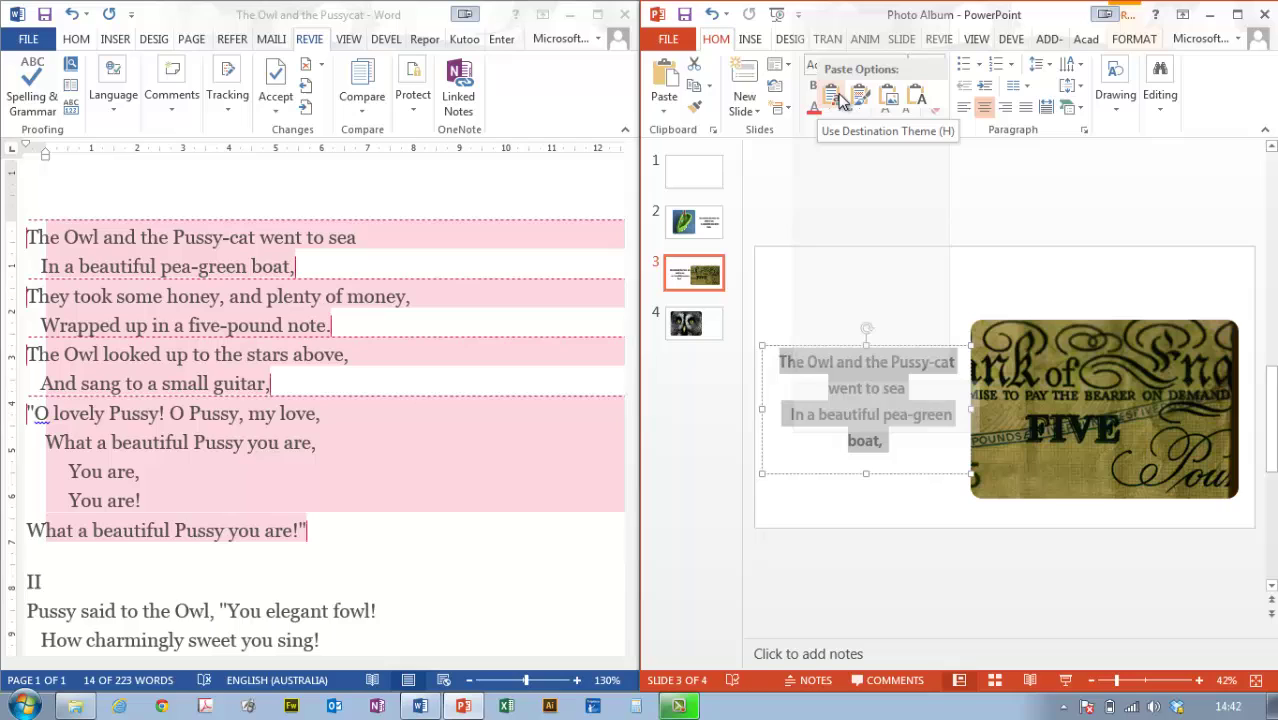
pyautogui.click(918, 97)
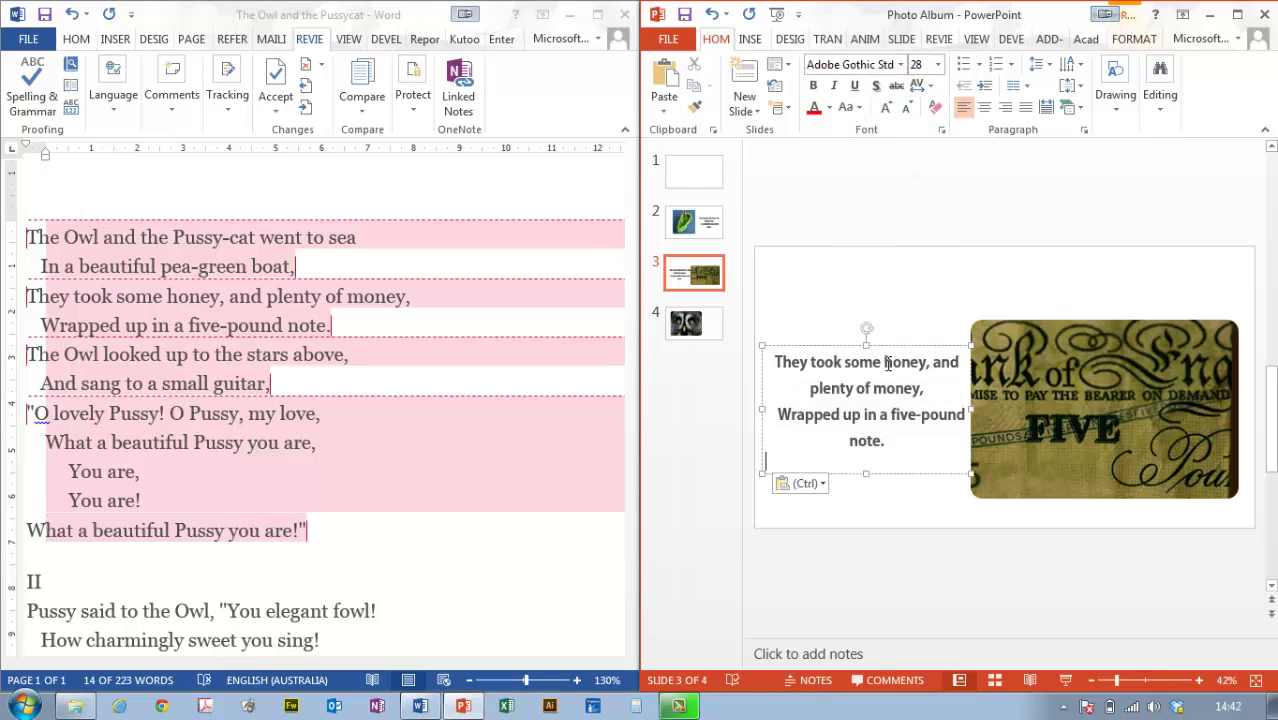
# - Insert a new blank slide 4 after the banknote slide, pushing the owl slide to 5
pyautogui.click(703, 223)
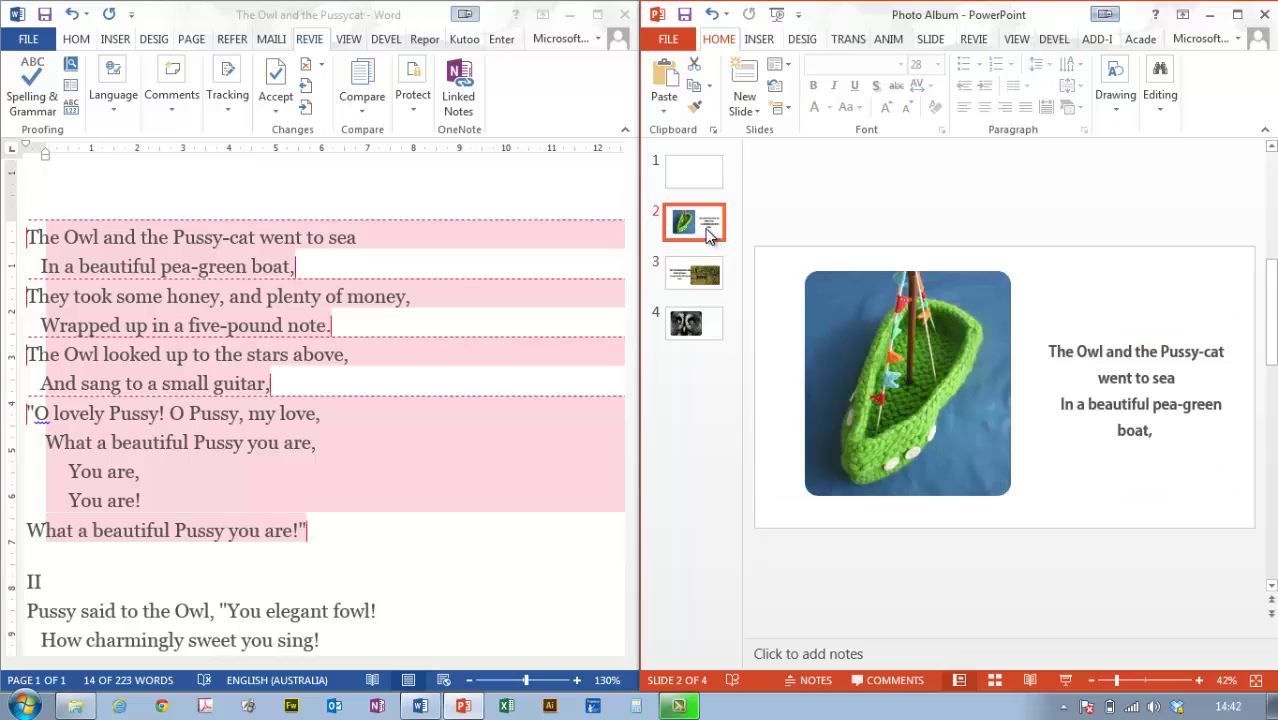
pyautogui.click(685, 285)
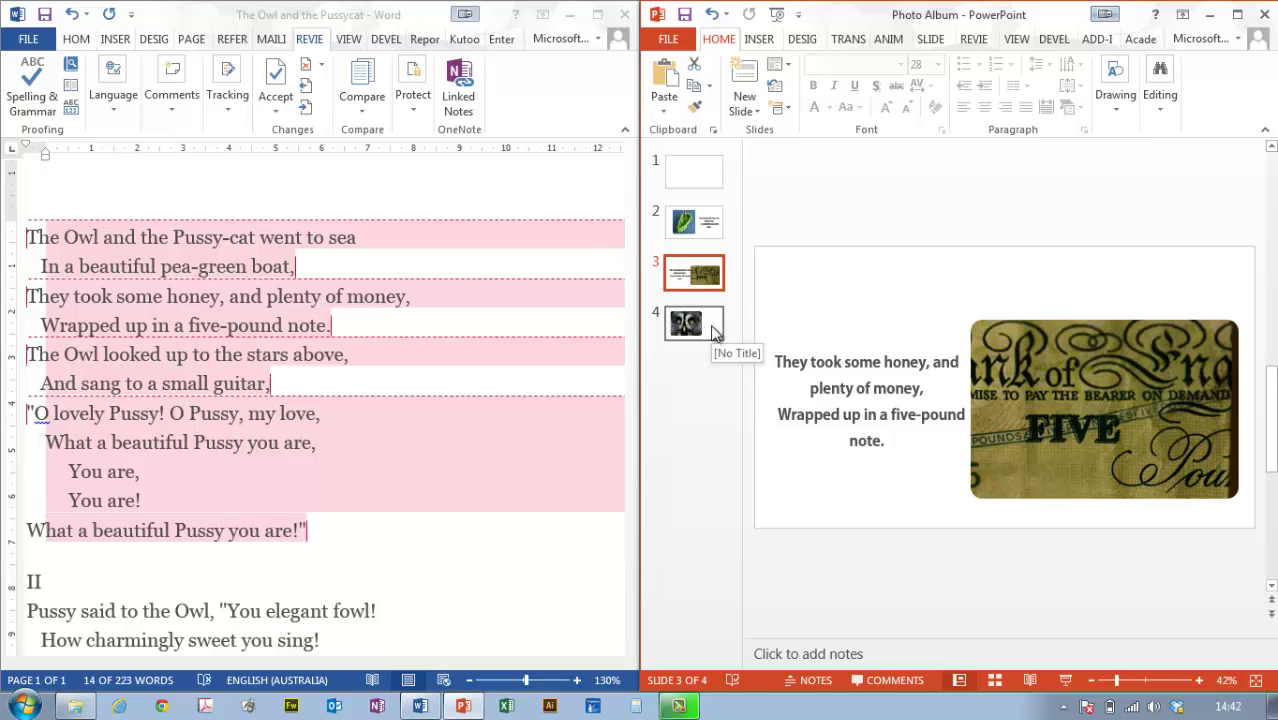
pyautogui.rightClick(705, 308)
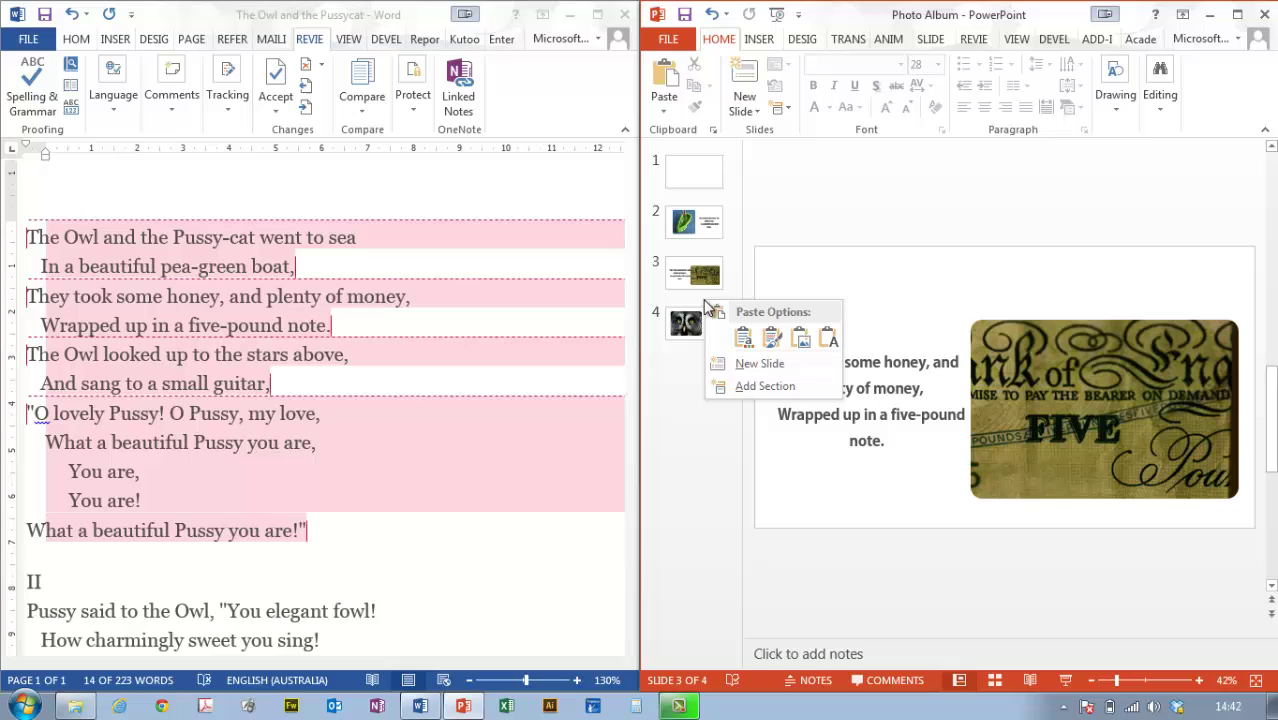
pyautogui.click(751, 366)
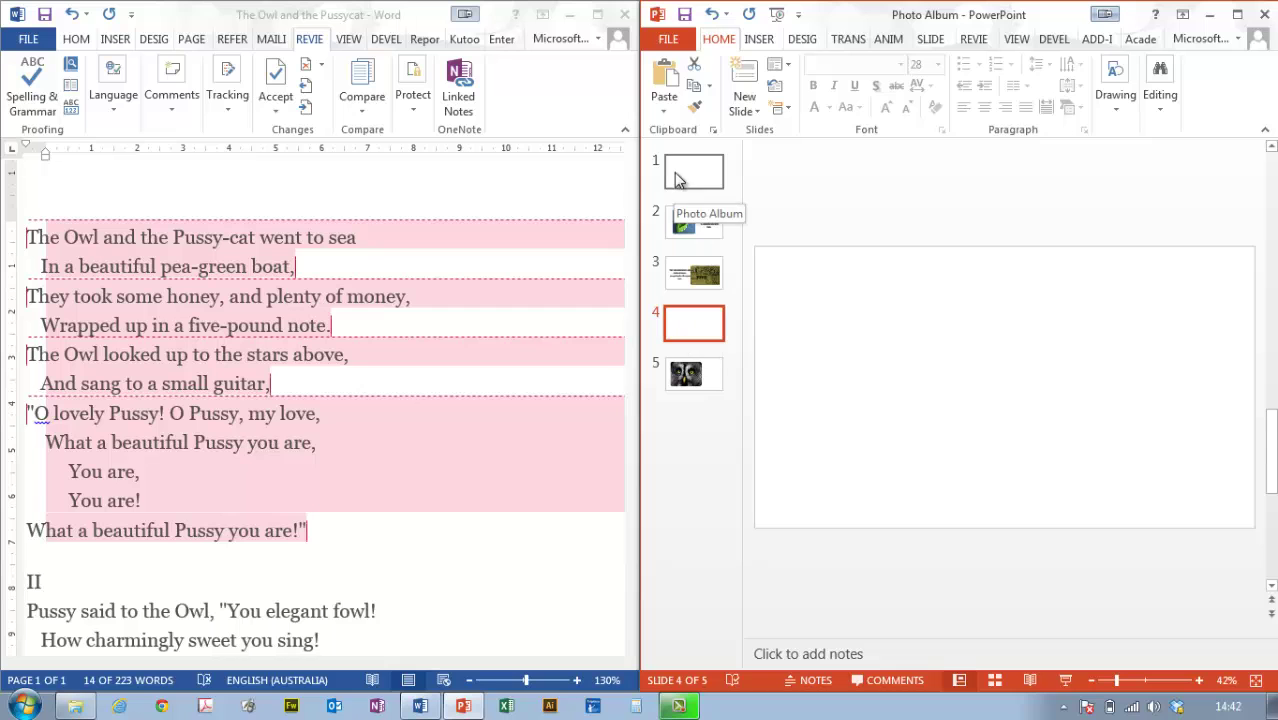
# - In the maximised window's print settings, choose Print on Both Sides – Flip pages on short edge
pyautogui.click(1237, 14)
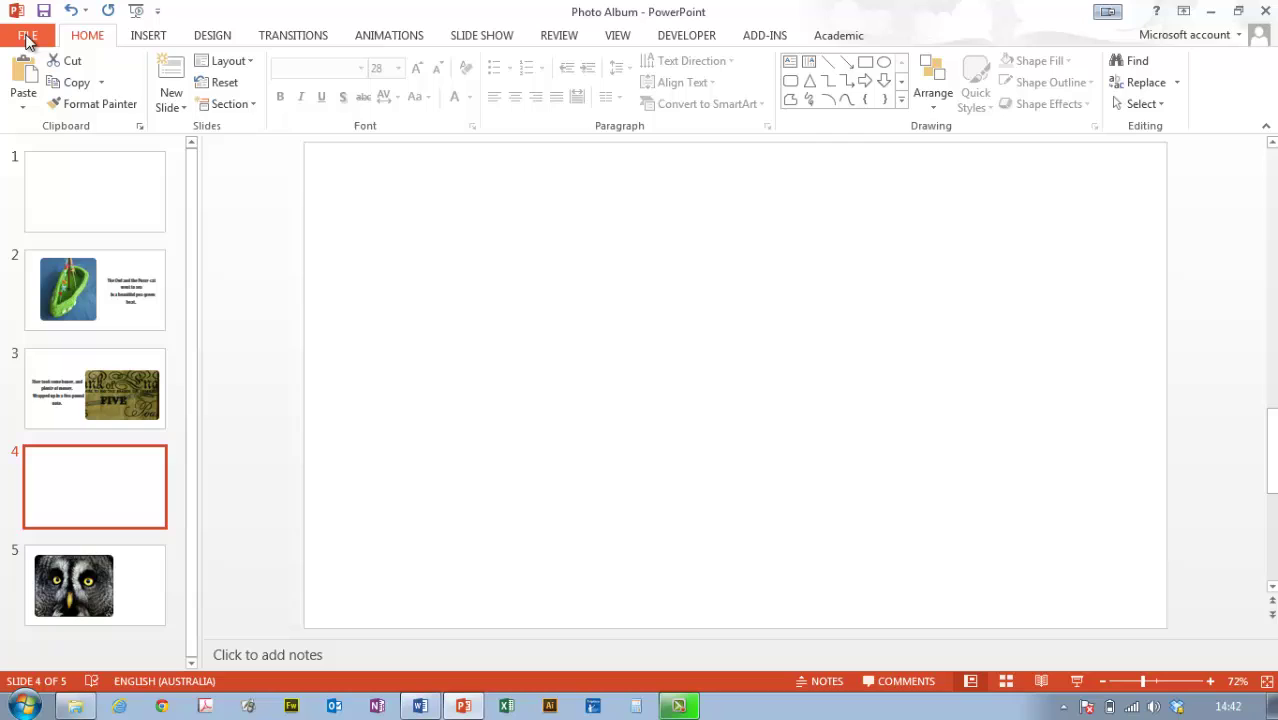
pyautogui.click(27, 35)
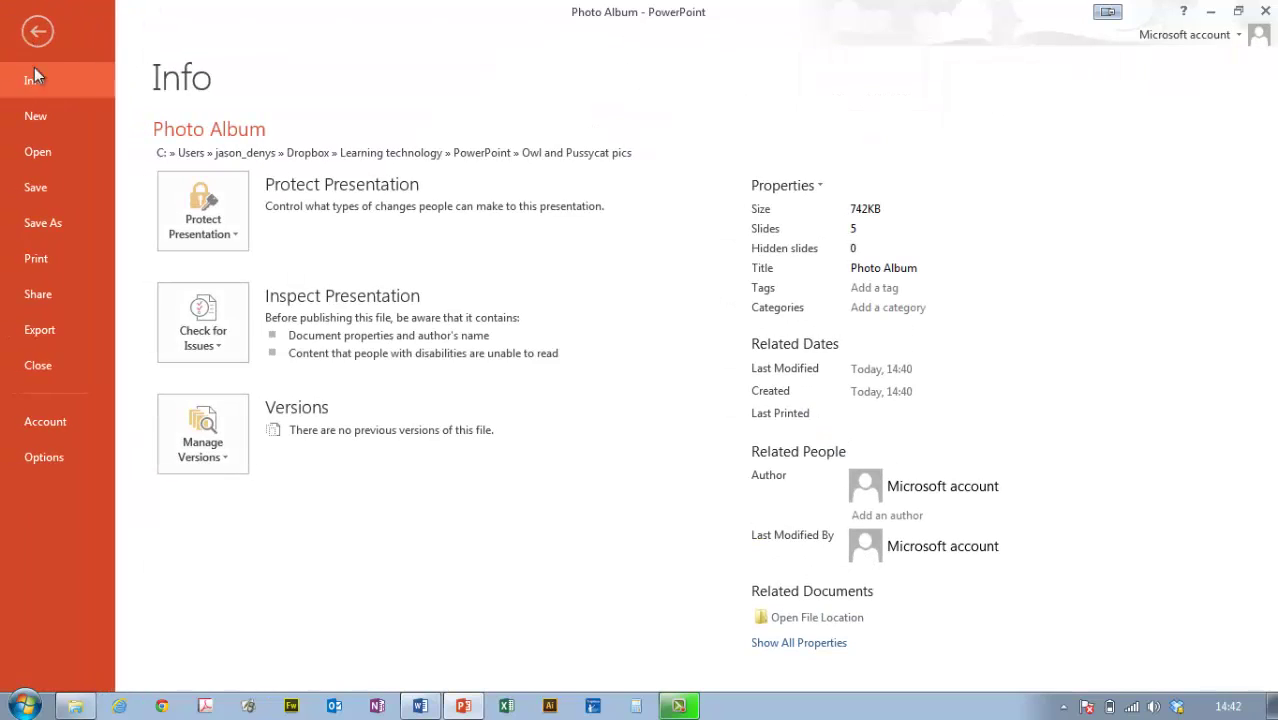
pyautogui.click(46, 258)
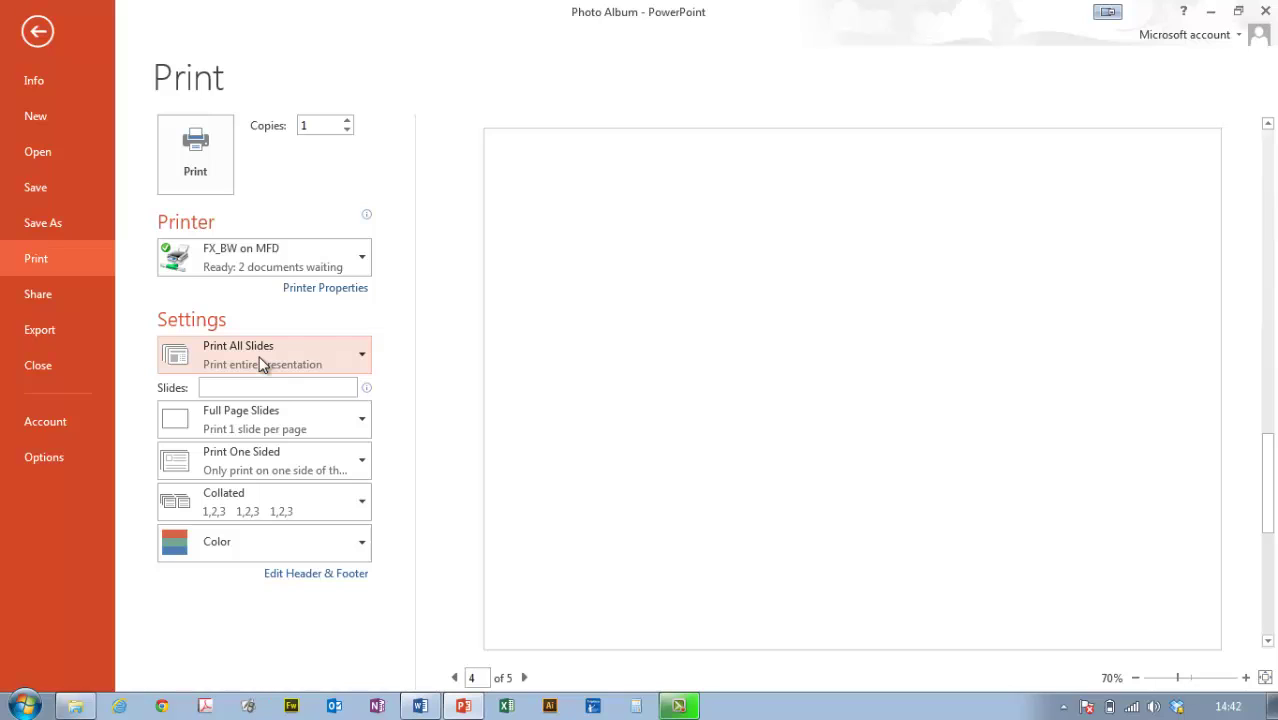
pyautogui.click(455, 678)
pyautogui.click(455, 678)
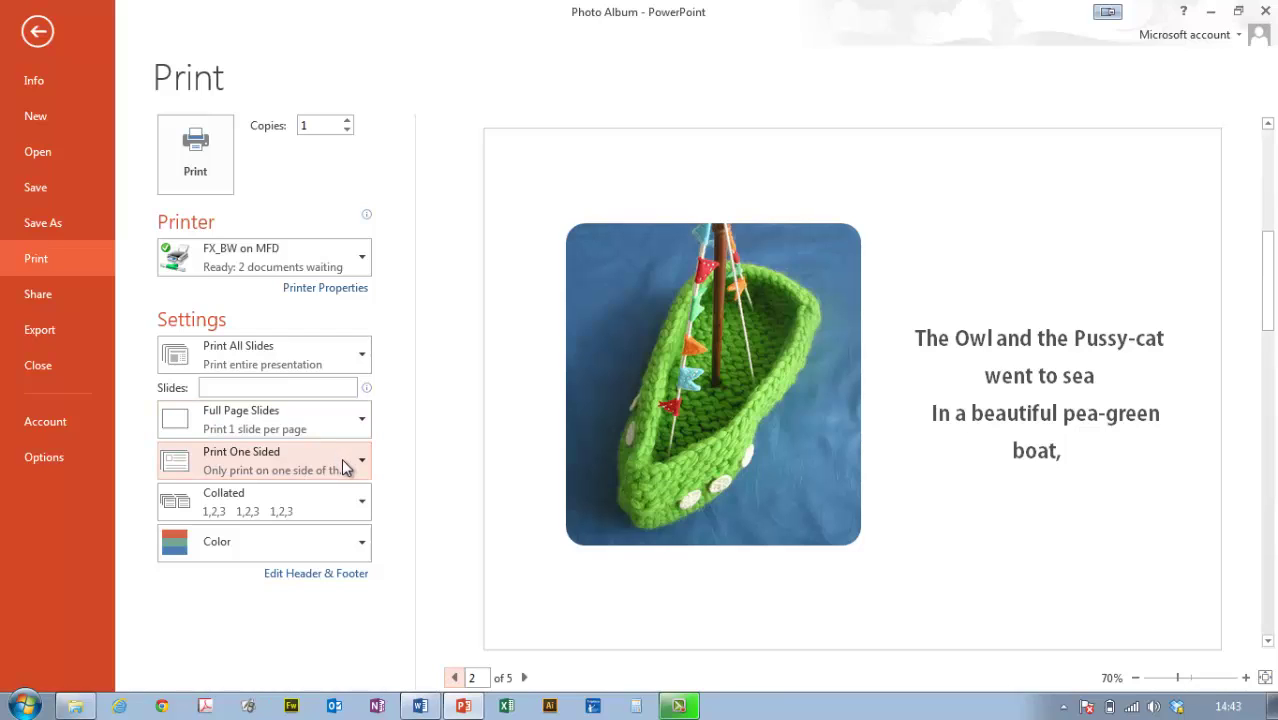
pyautogui.click(341, 460)
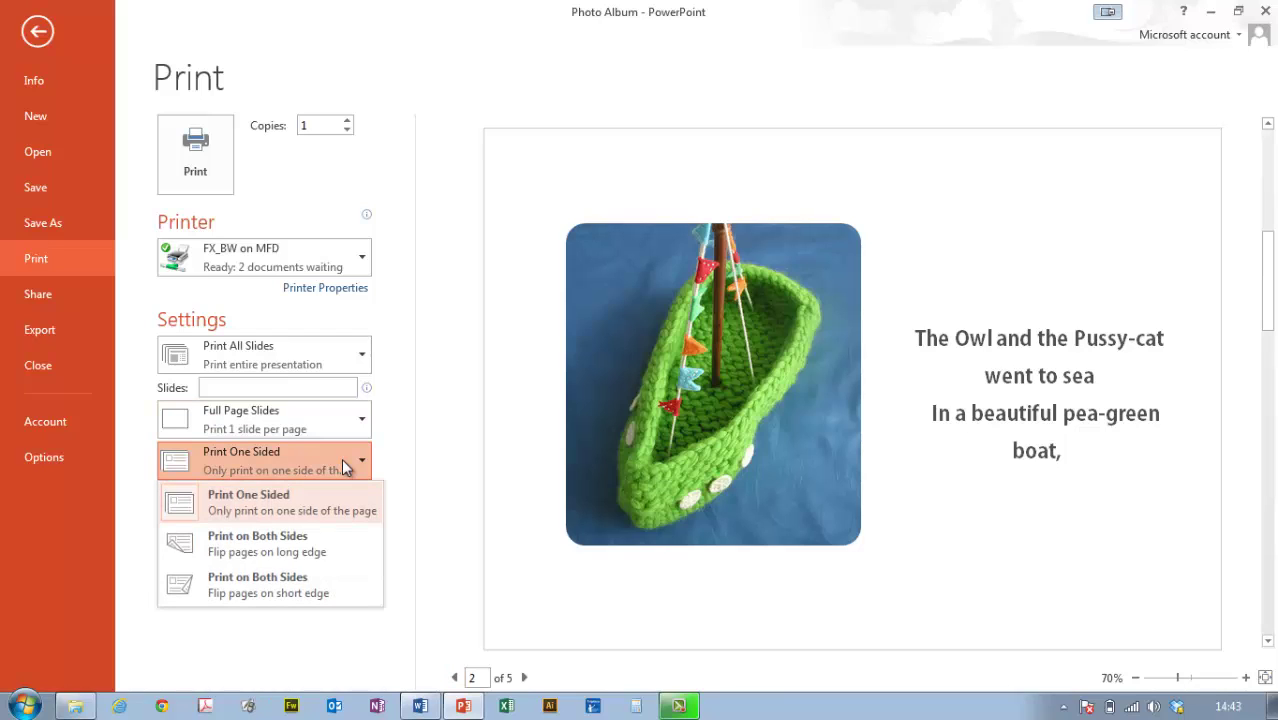
pyautogui.click(294, 590)
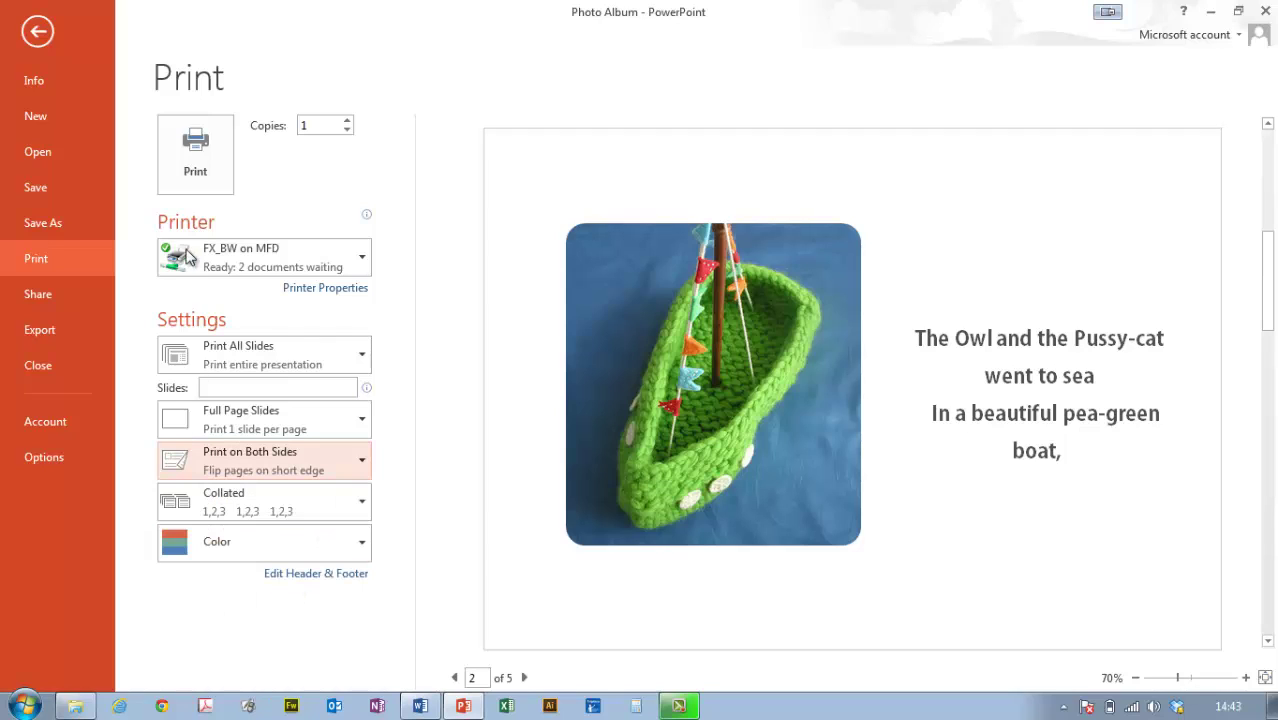